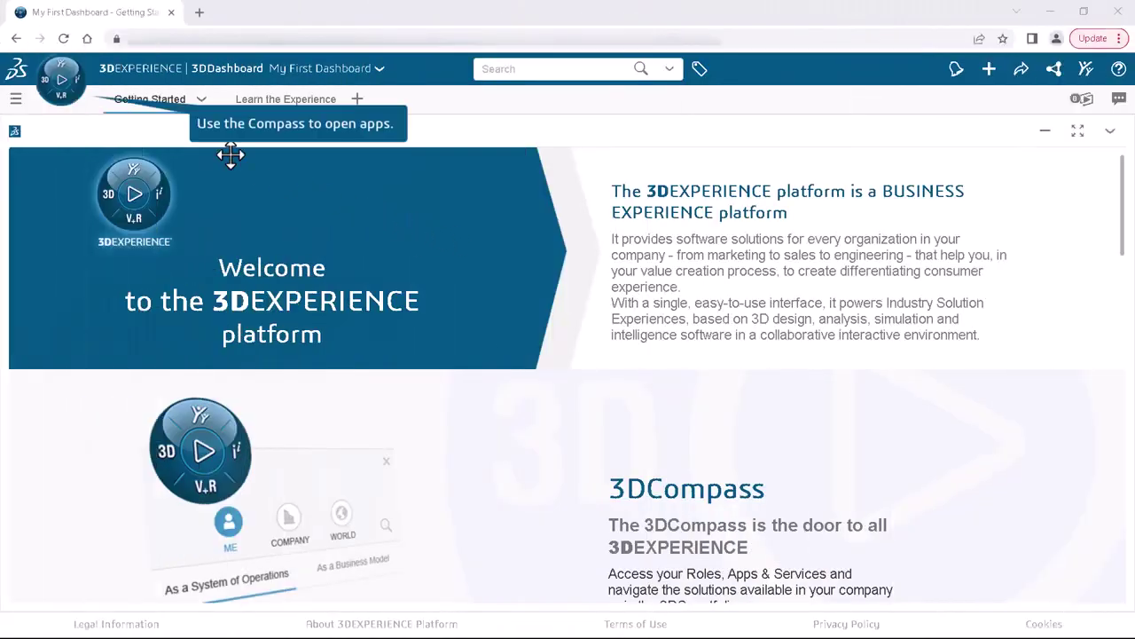
From the 3DCompass, launch SOLIDWORKS Connected under the 3DEXPERIENCE SOLIDWORKS Premium role.
click(68, 106)
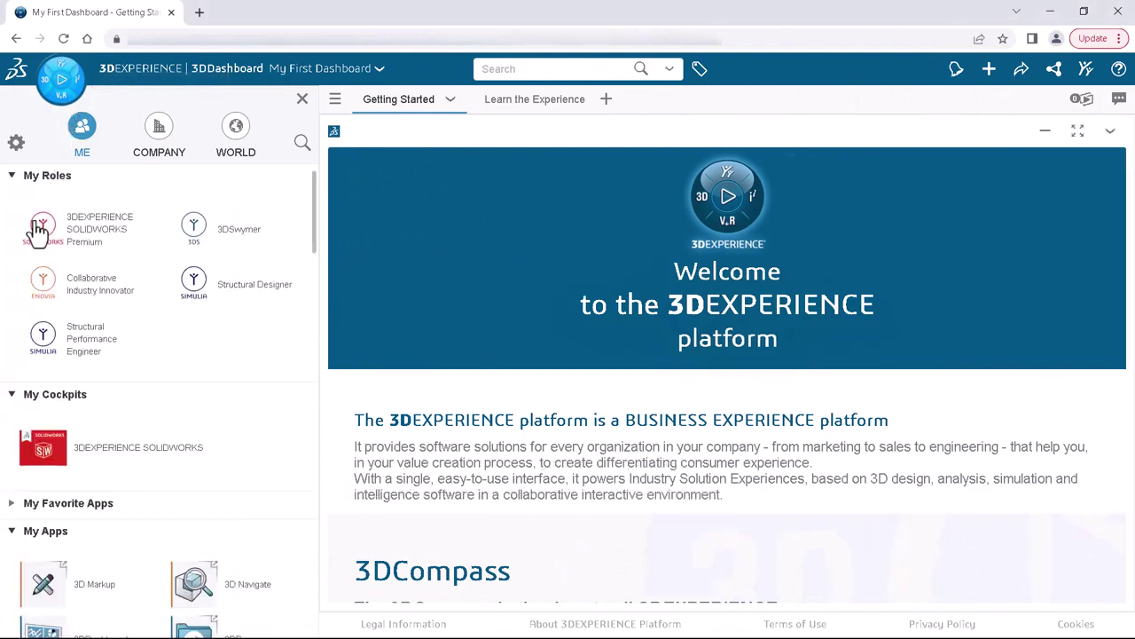
click(37, 228)
click(46, 222)
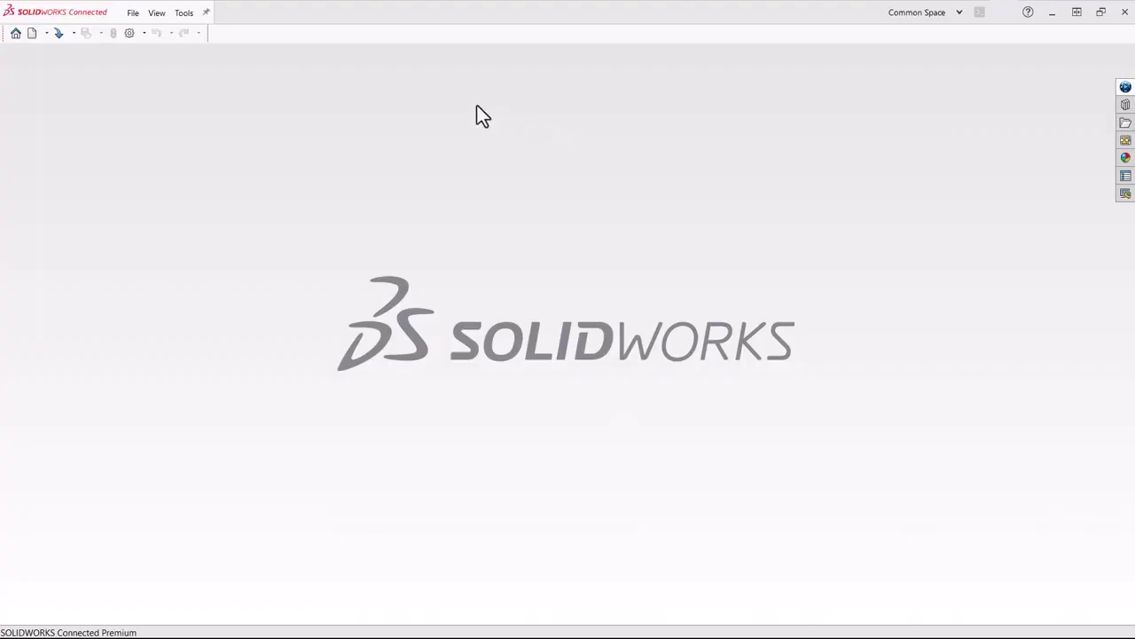
Open EXAMPLE-Bracket.sldprt from Downloads and save it to 3DEXPERIENCE as tutor1.
click(133, 13)
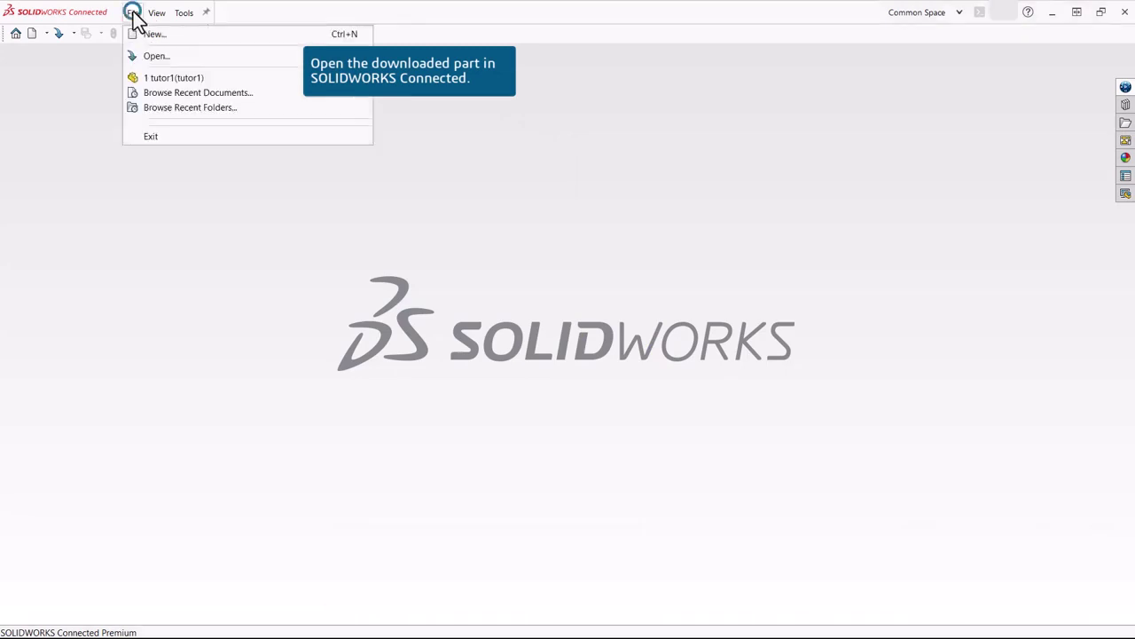
click(157, 55)
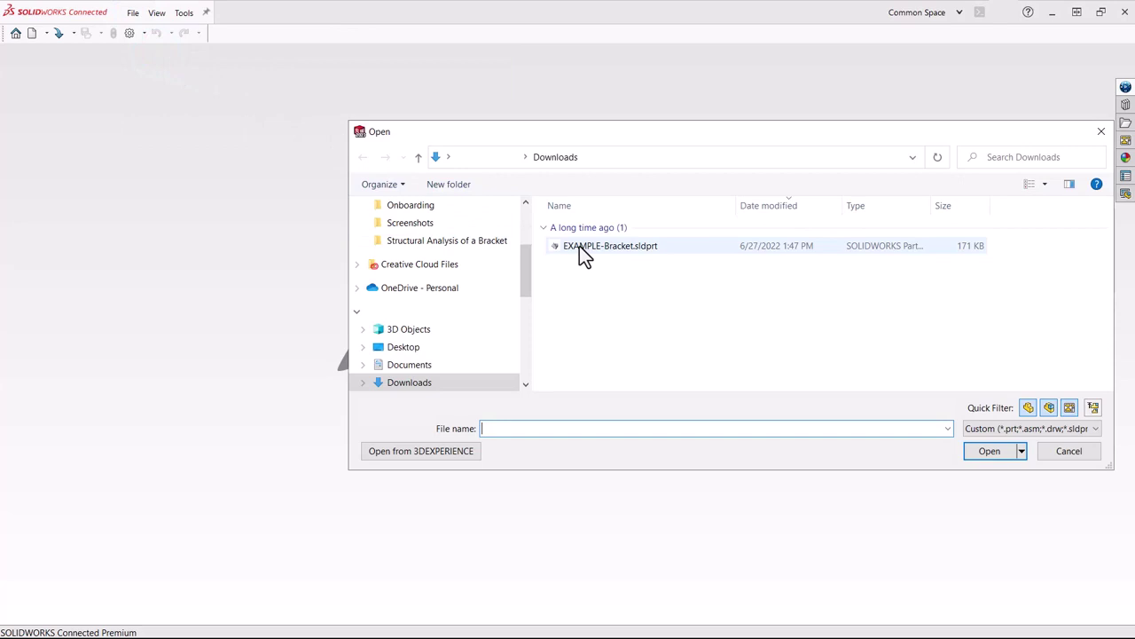
double_click(579, 246)
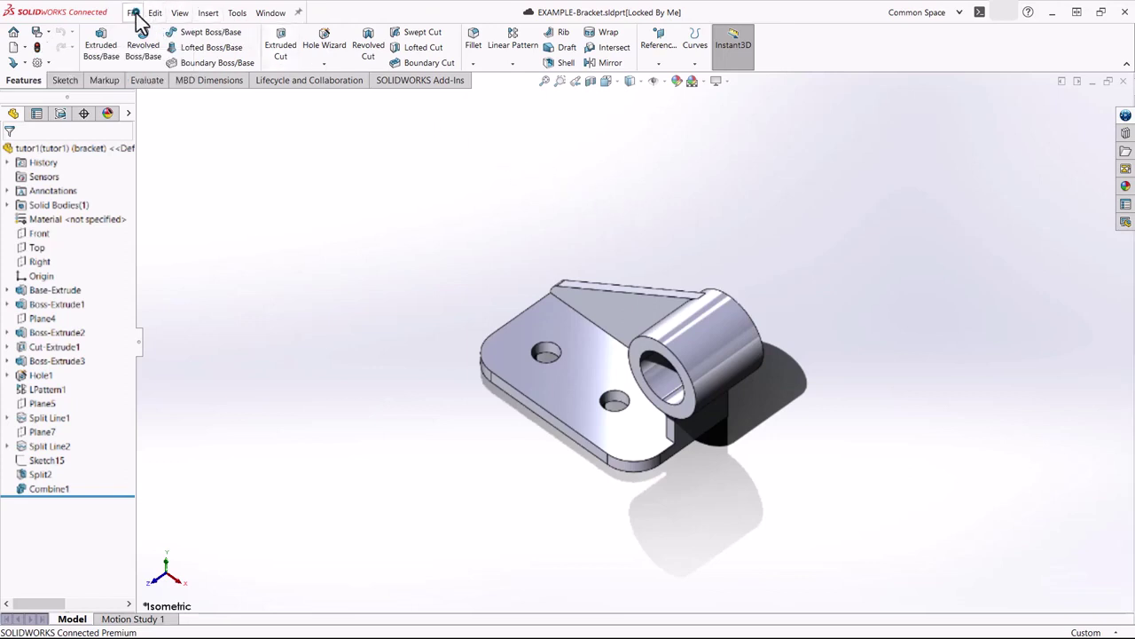
click(134, 13)
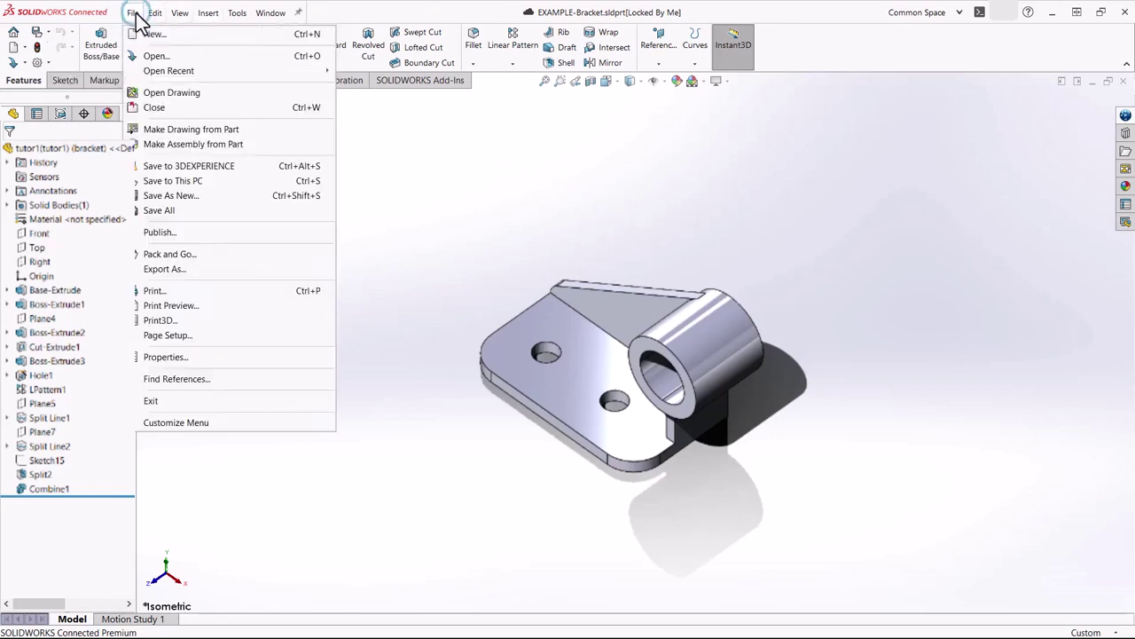
click(178, 167)
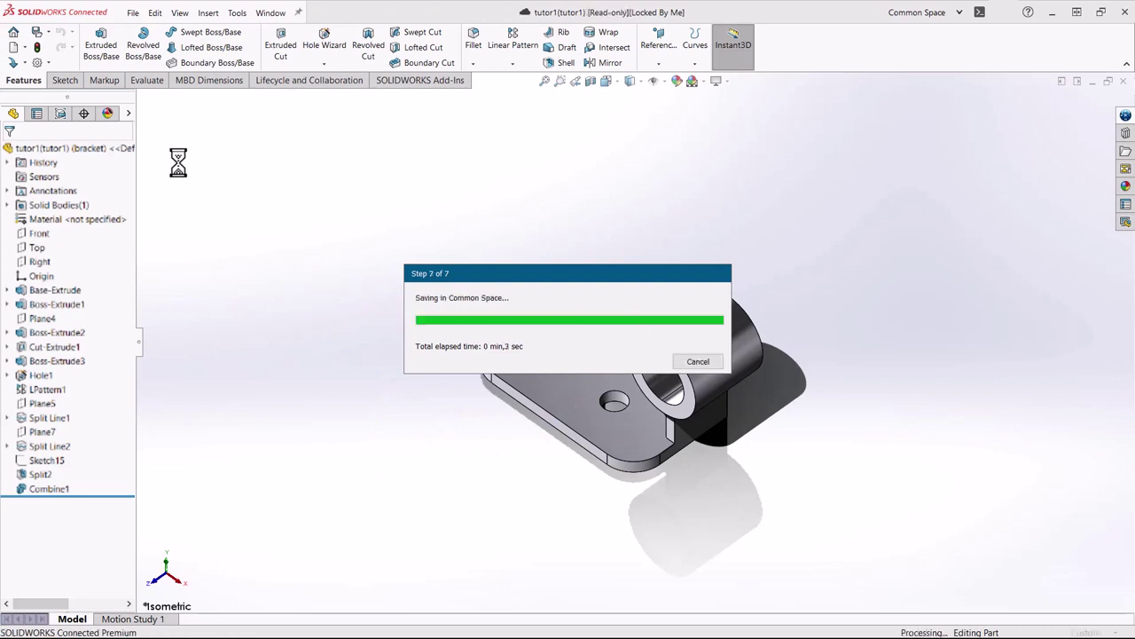
Launch Linear Structural Validation from the Structural Designer role in the 3DEXPERIENCE task pane.
click(937, 13)
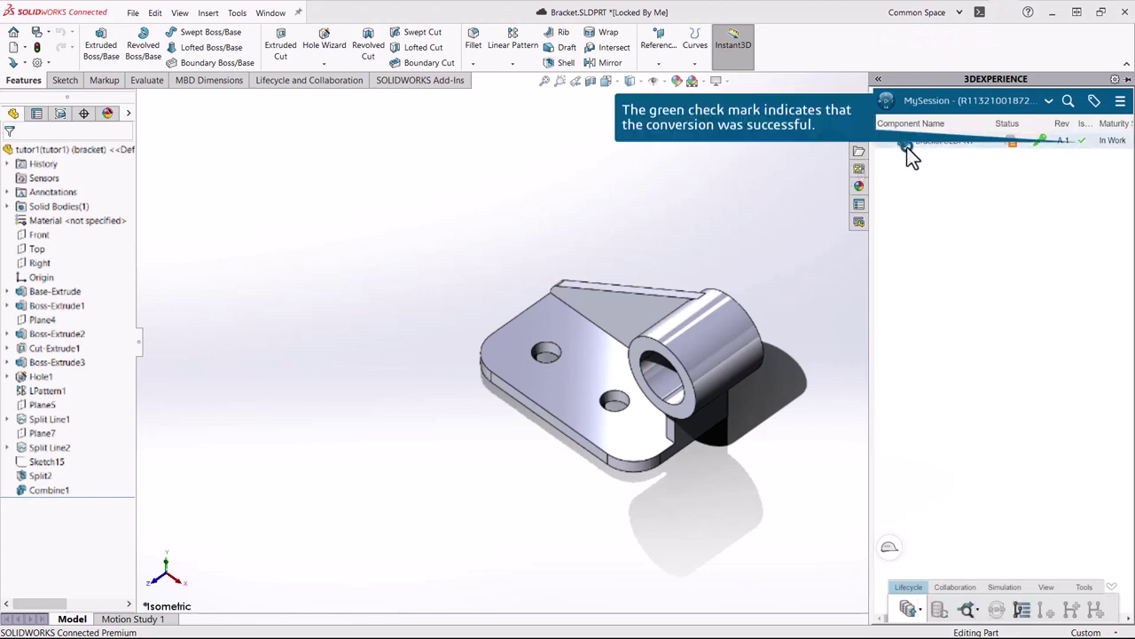
click(886, 102)
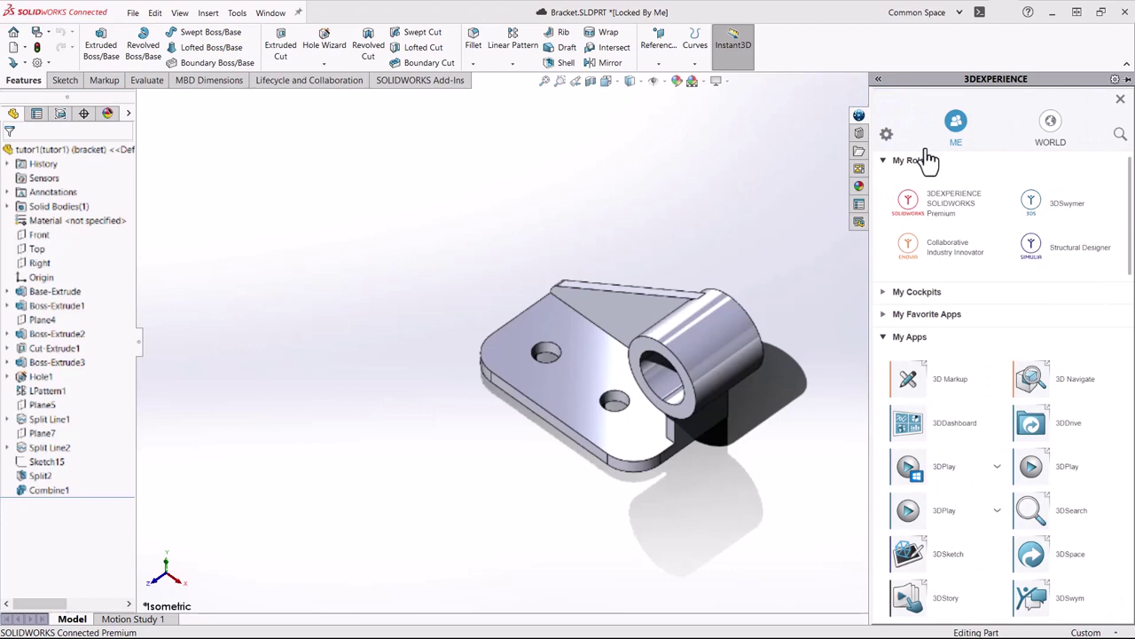
click(1027, 248)
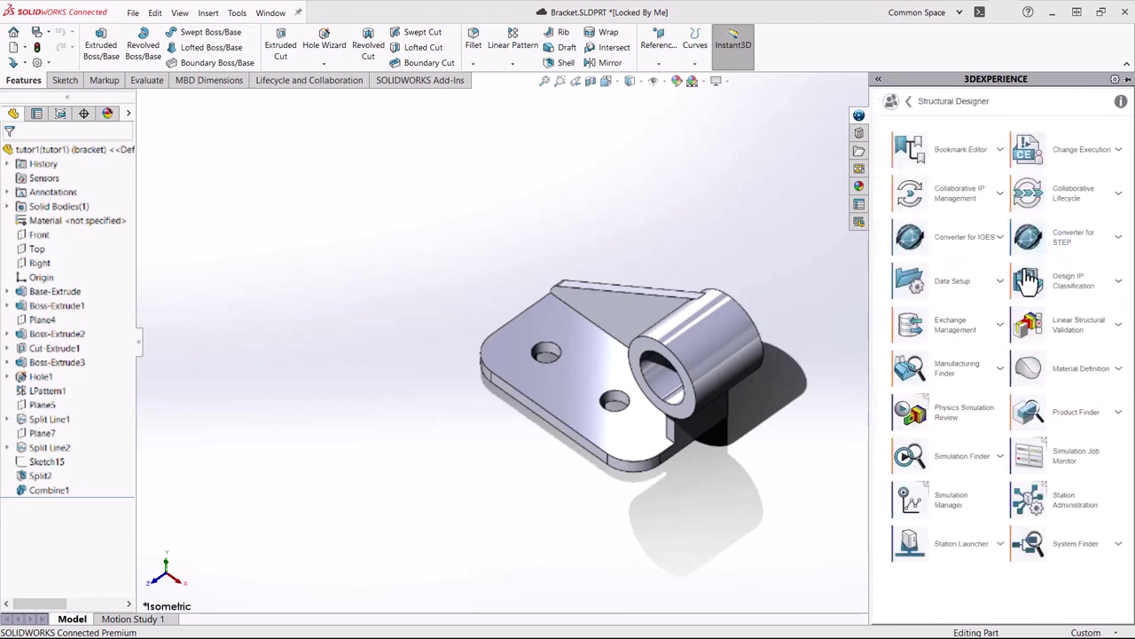
click(1030, 332)
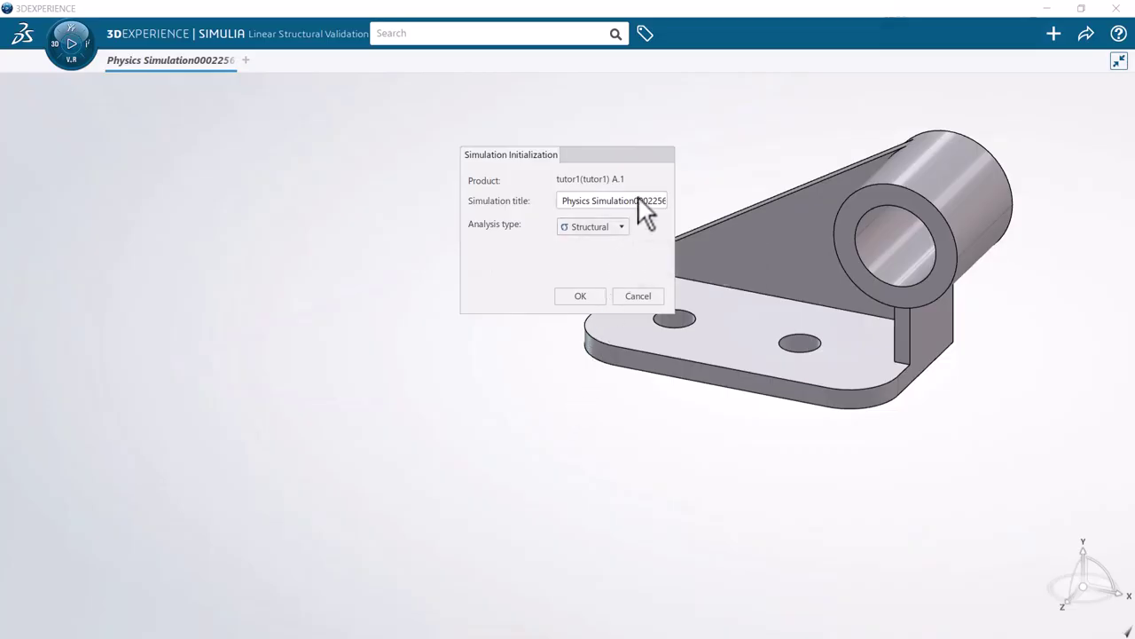
Create a Structural-type simulation titled 'Structural Analysis of a Bracket' for tutor1.
triple_click(638, 198)
key(BackSpace)
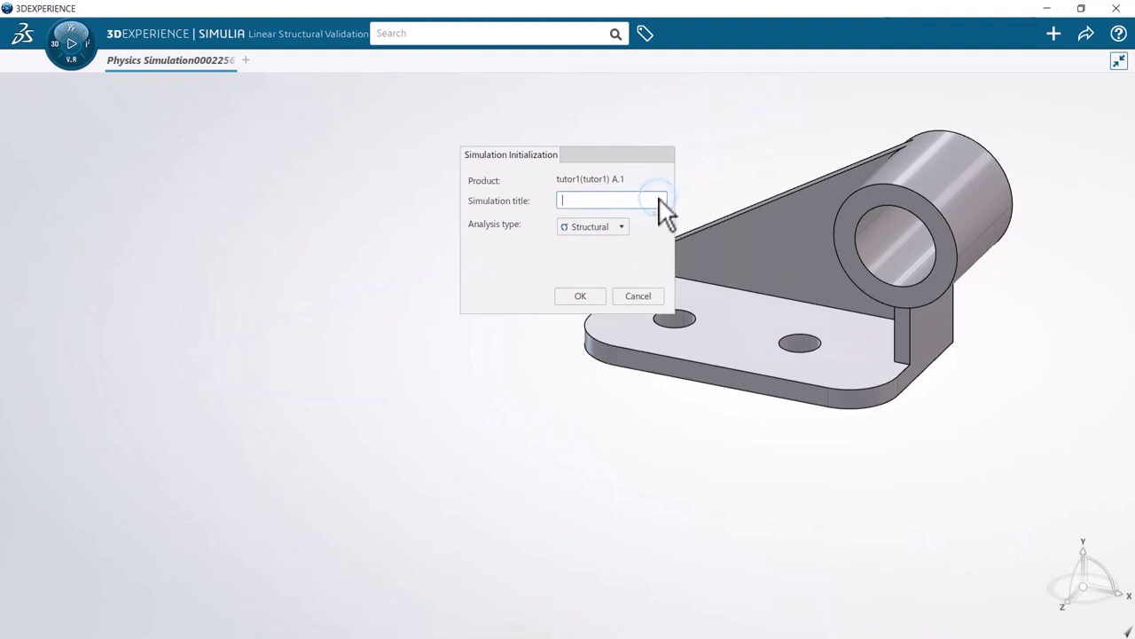
text(Structura)
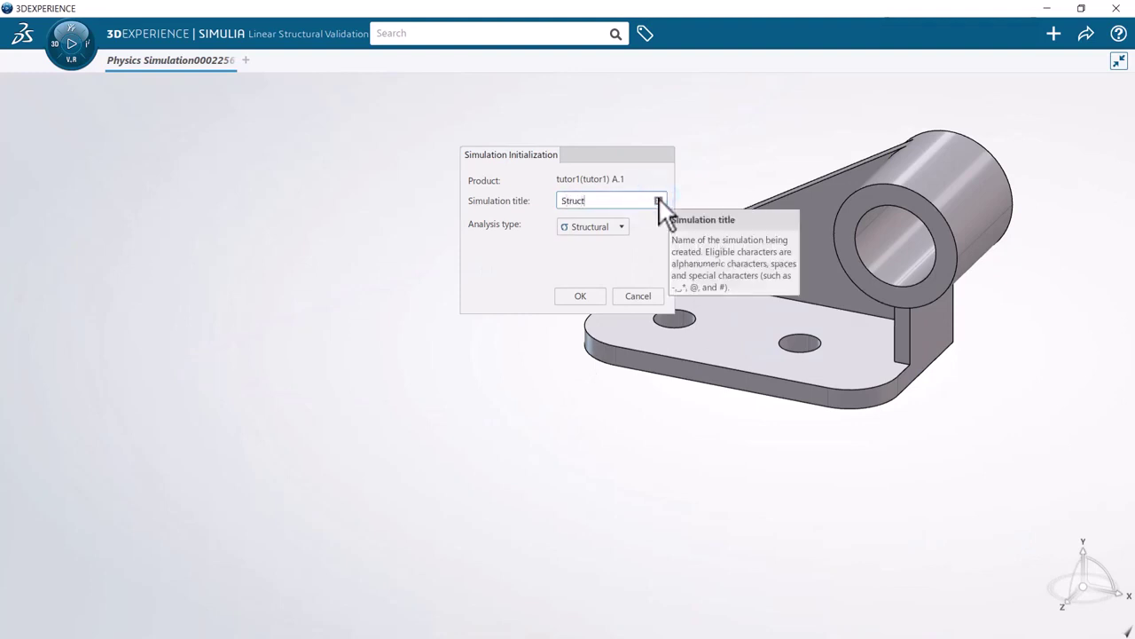
text(l Analysis of a Bracket)
click(581, 295)
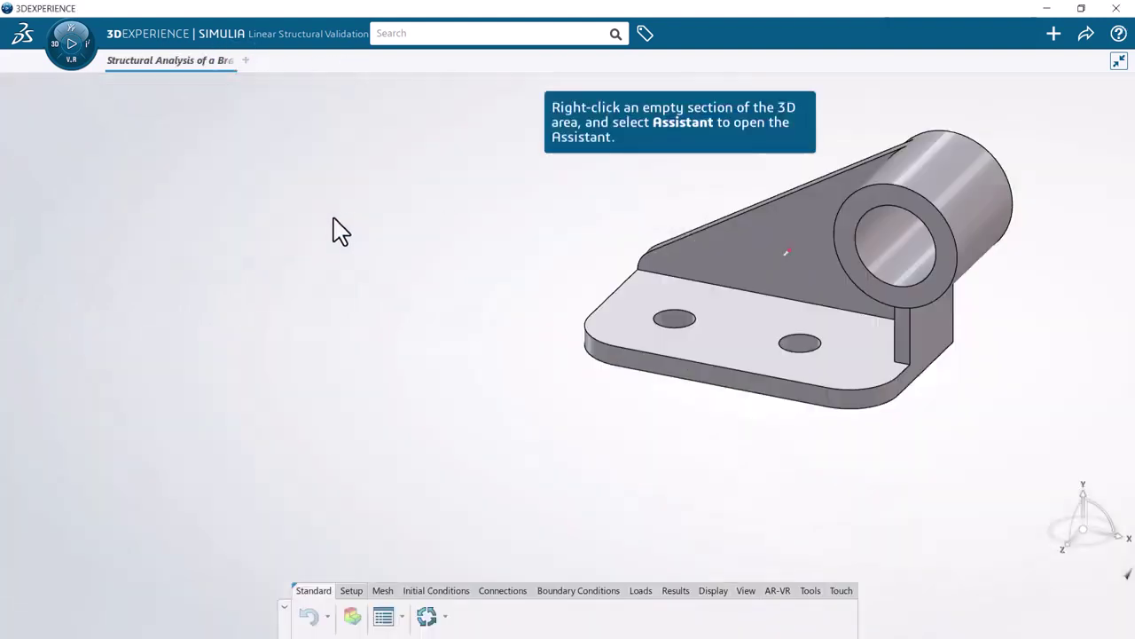
Open the Assistant from the 3D area's context menu at its Materials step.
right_click(333, 225)
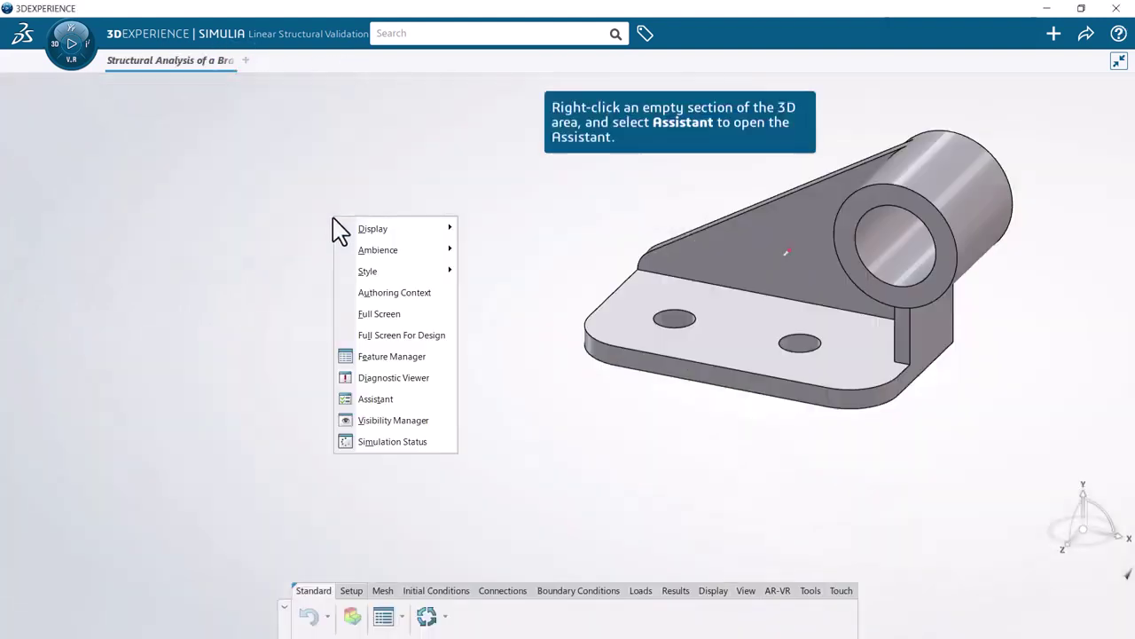
click(350, 399)
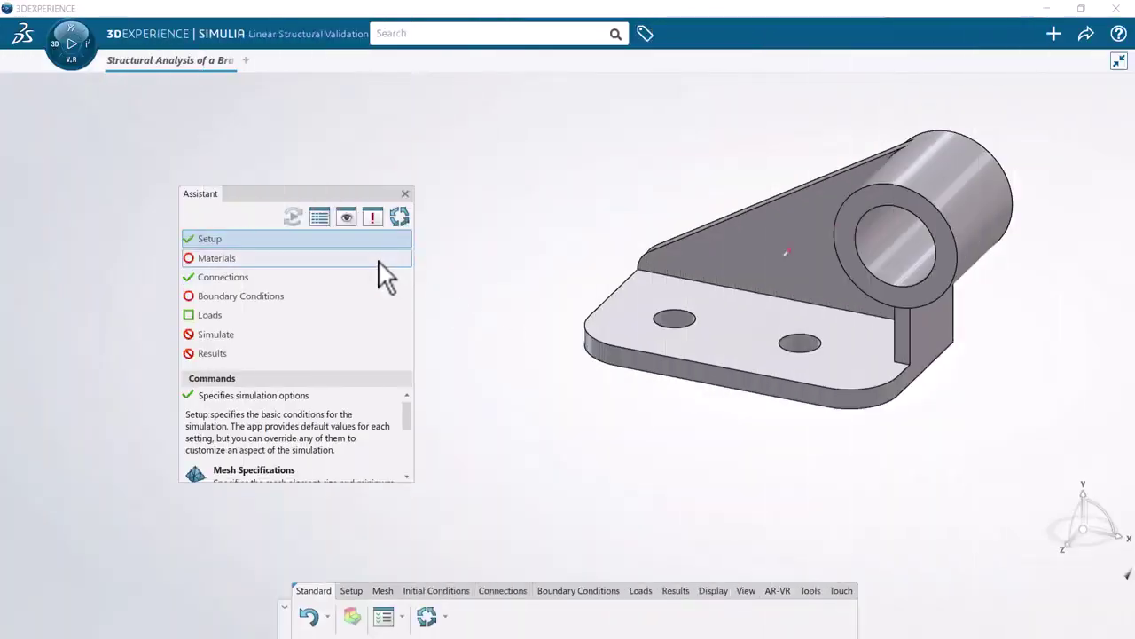
click(380, 259)
drag(409, 408, 404, 423)
Filter the Material Palette for 'alloy steel' and apply Alloy Steel from the Steel category to the bracket.
click(359, 430)
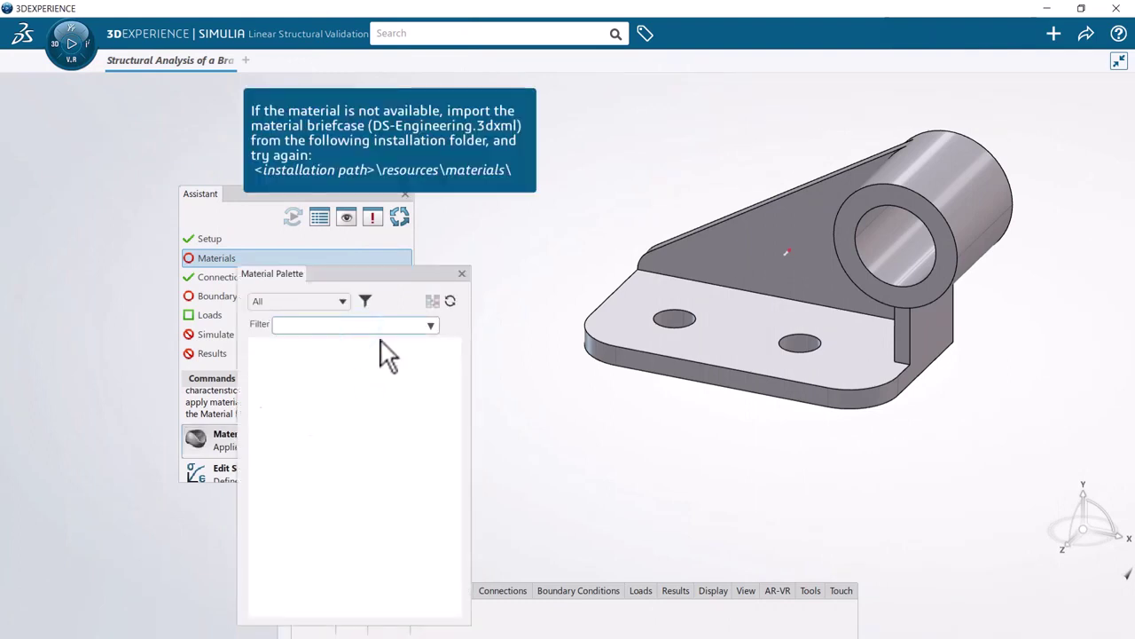
text(alloy steel)
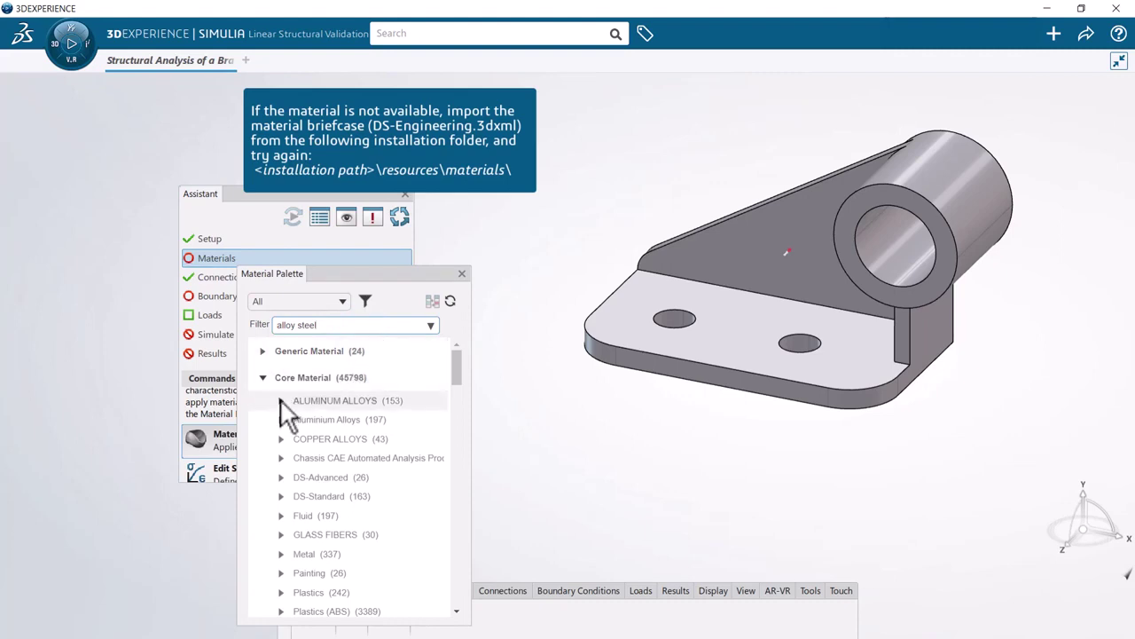
key(Return)
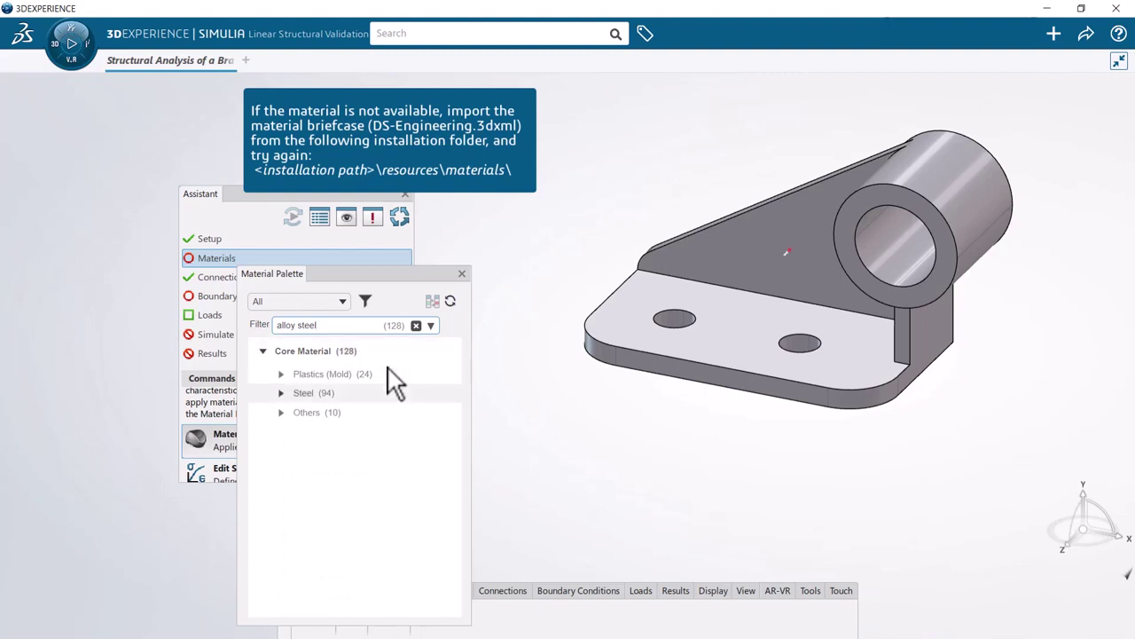
click(282, 394)
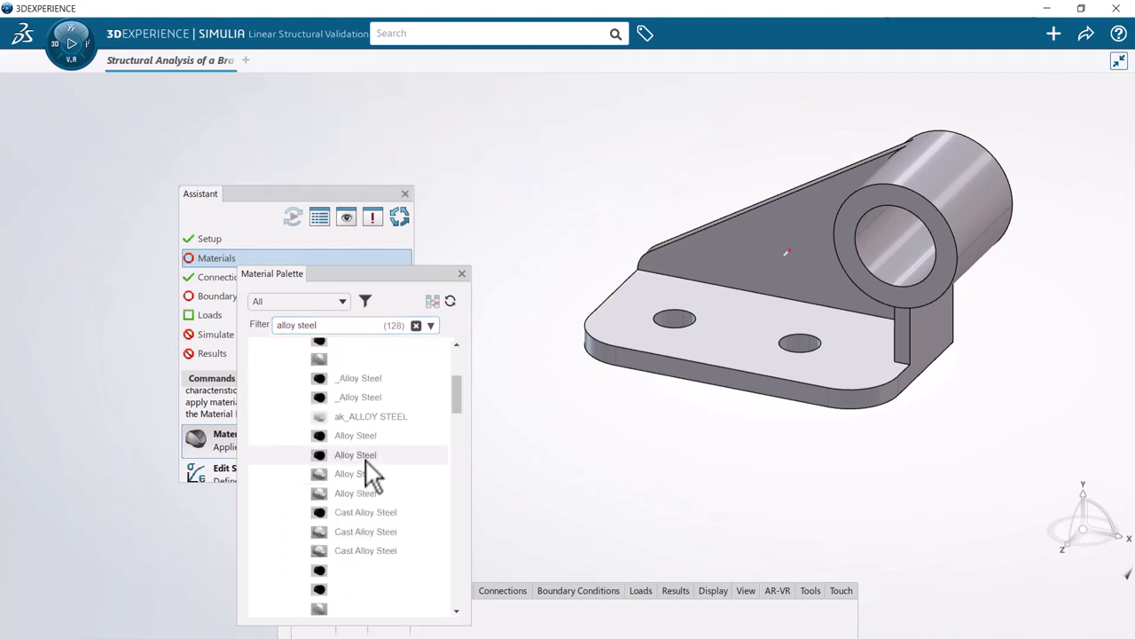
click(365, 455)
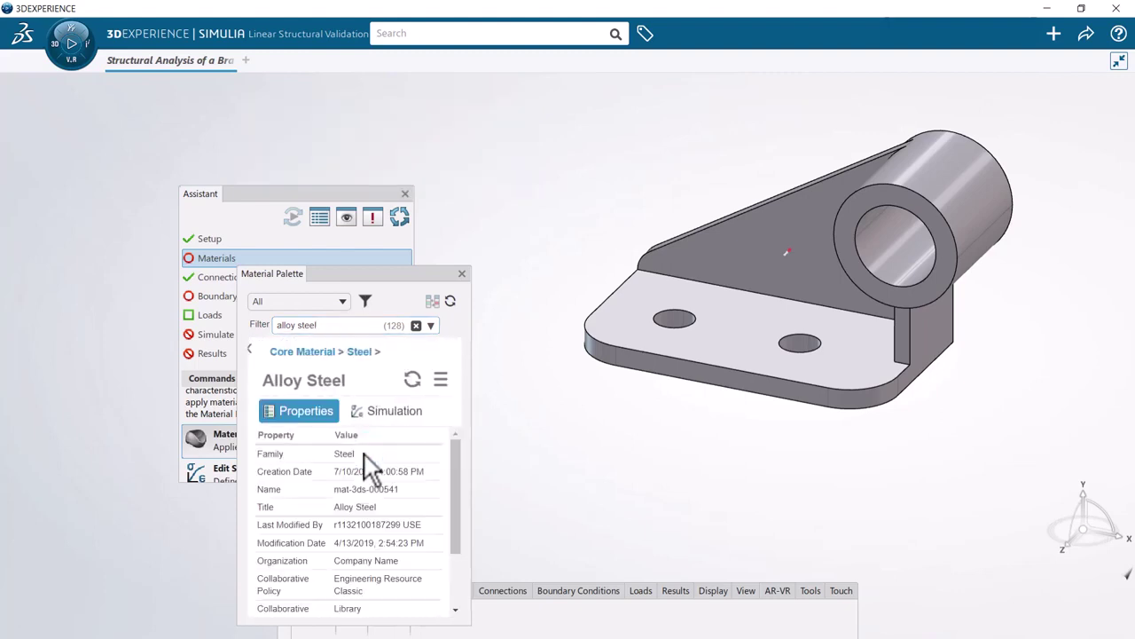
click(250, 349)
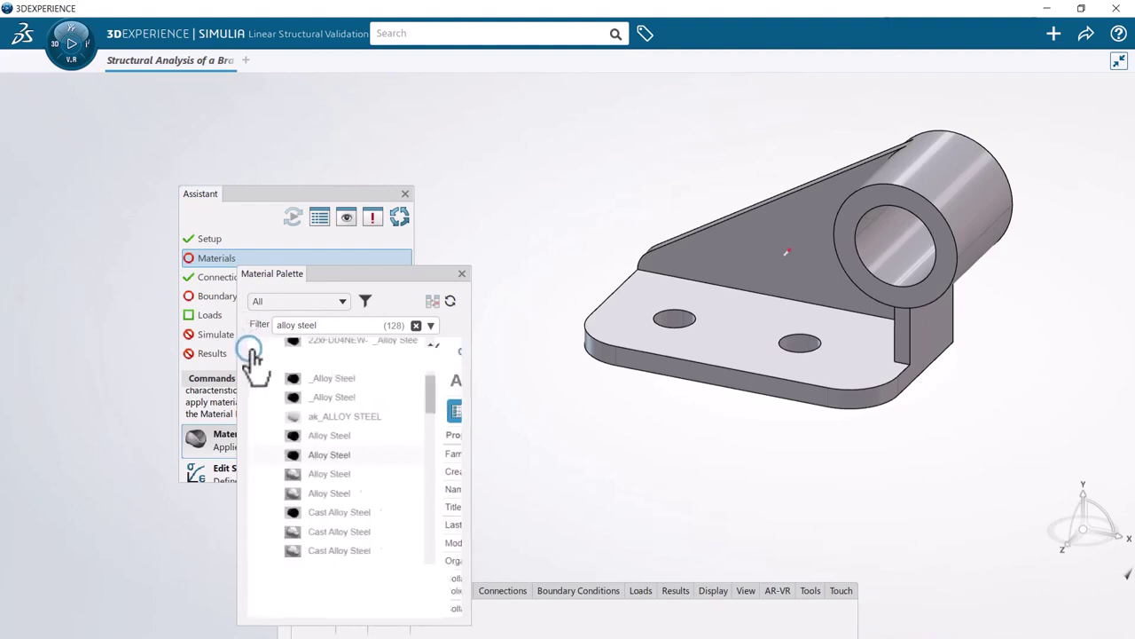
drag(336, 455, 664, 332)
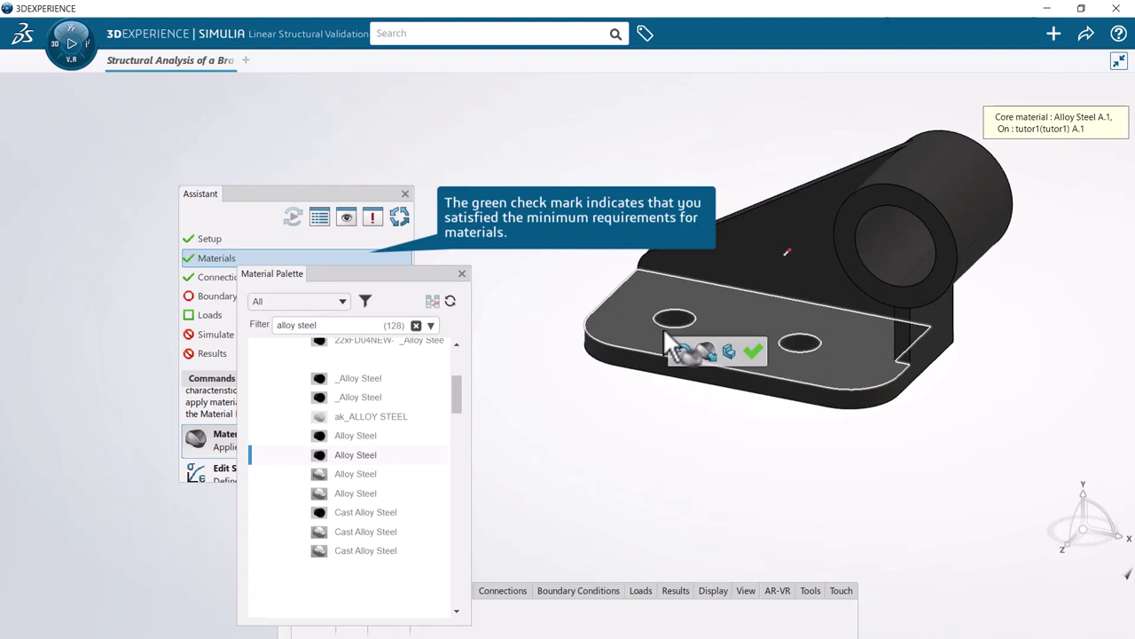
click(749, 350)
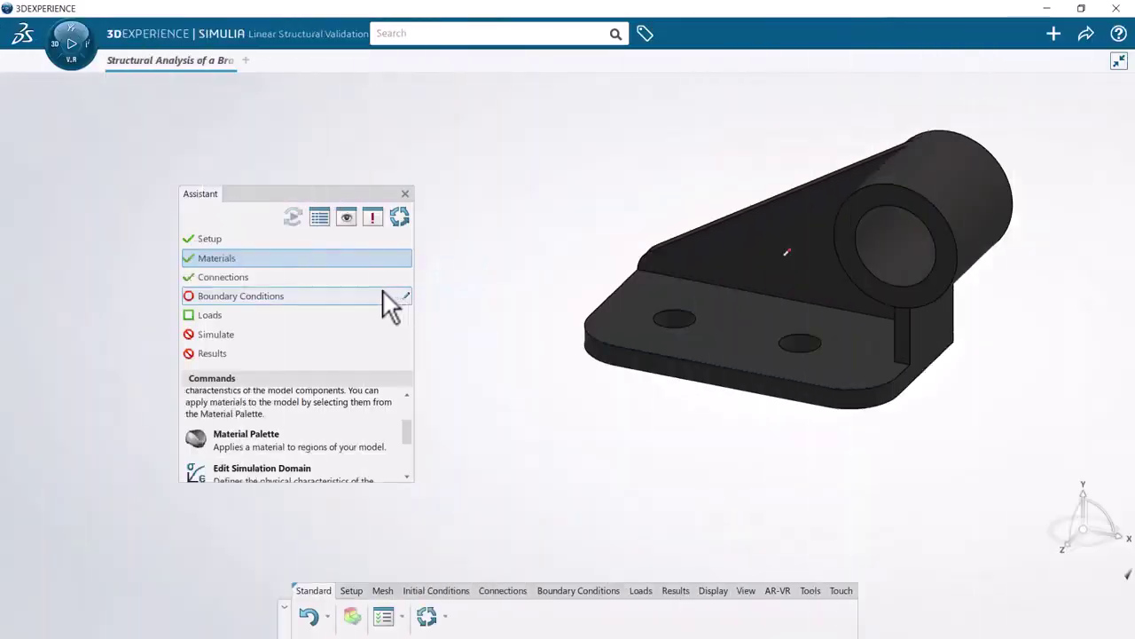
Create Clamp.1 fixing the inner faces of both base bolt holes.
click(378, 295)
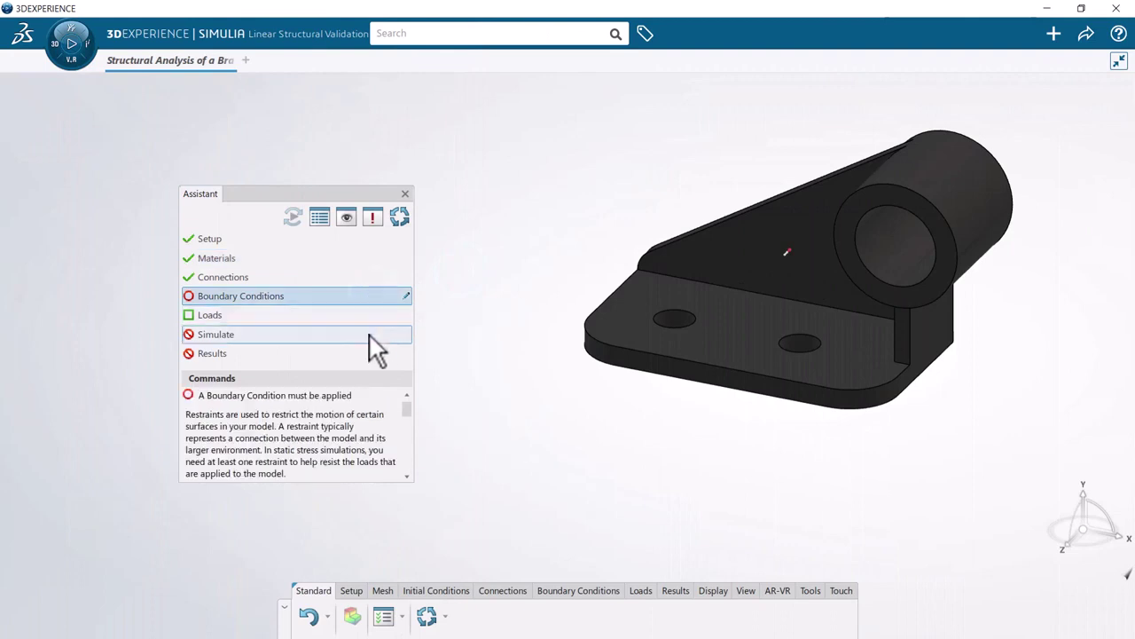
scroll(406, 428, down, 3)
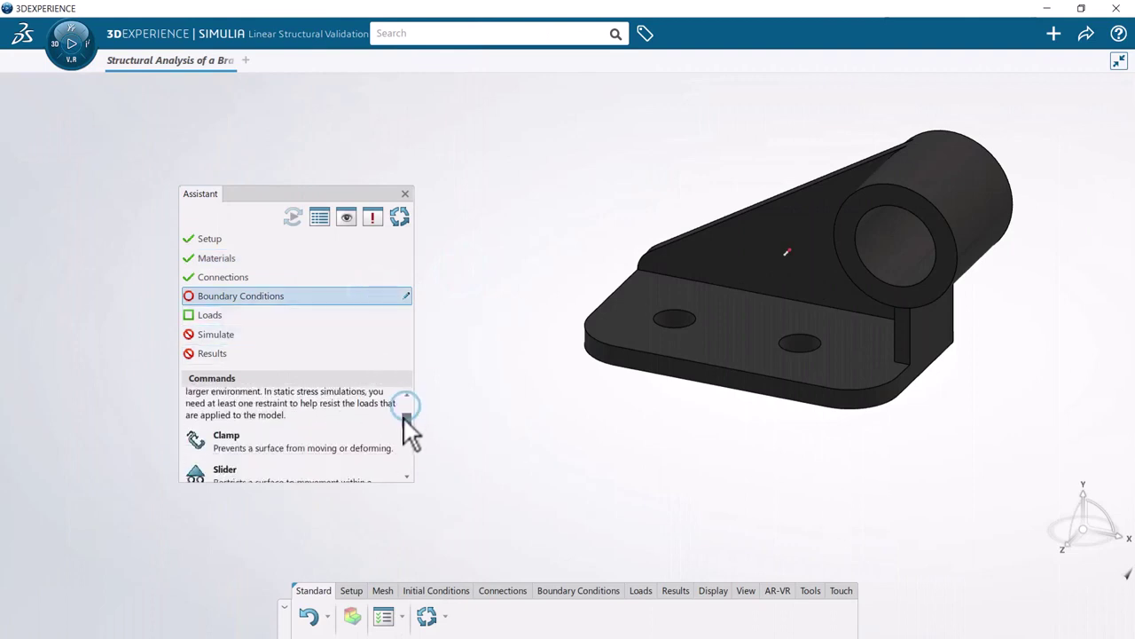
click(349, 409)
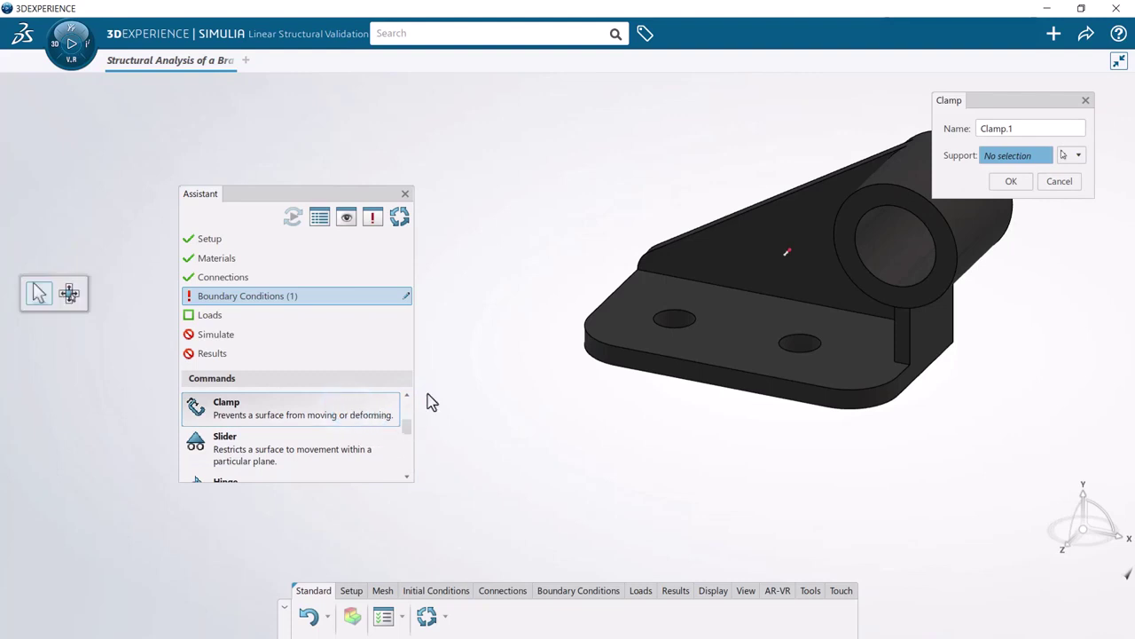
click(682, 328)
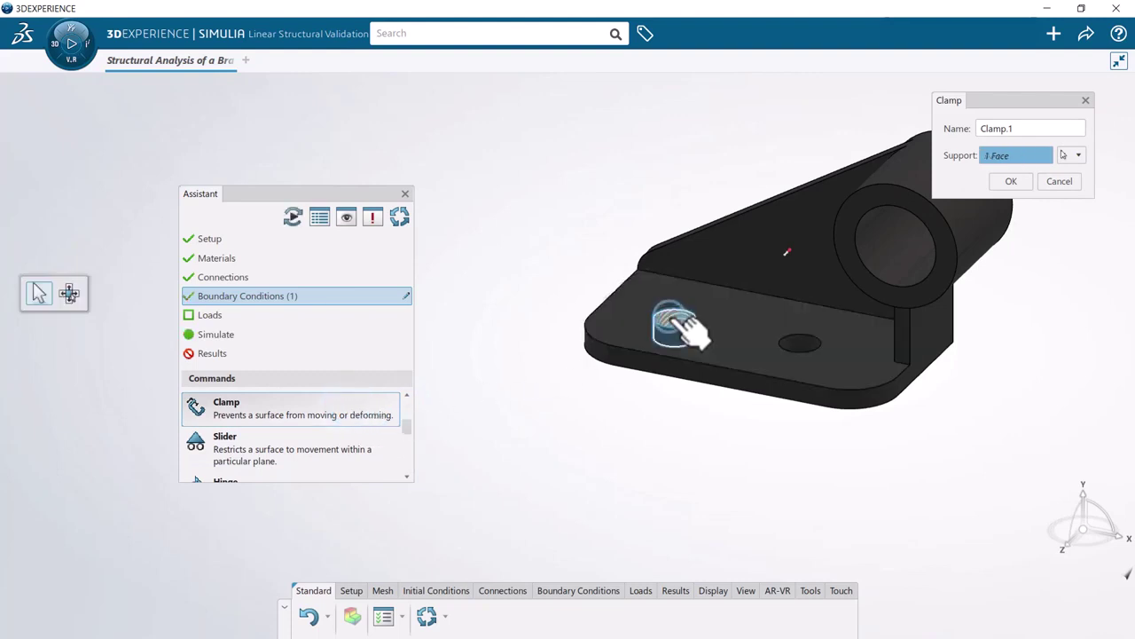
click(801, 344)
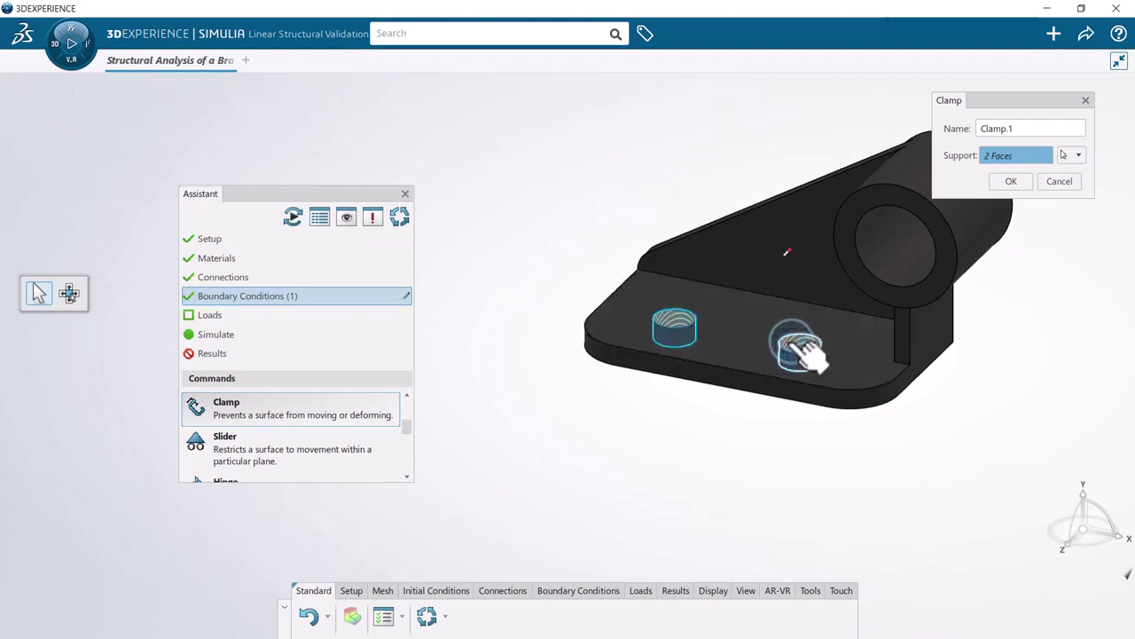
click(1016, 184)
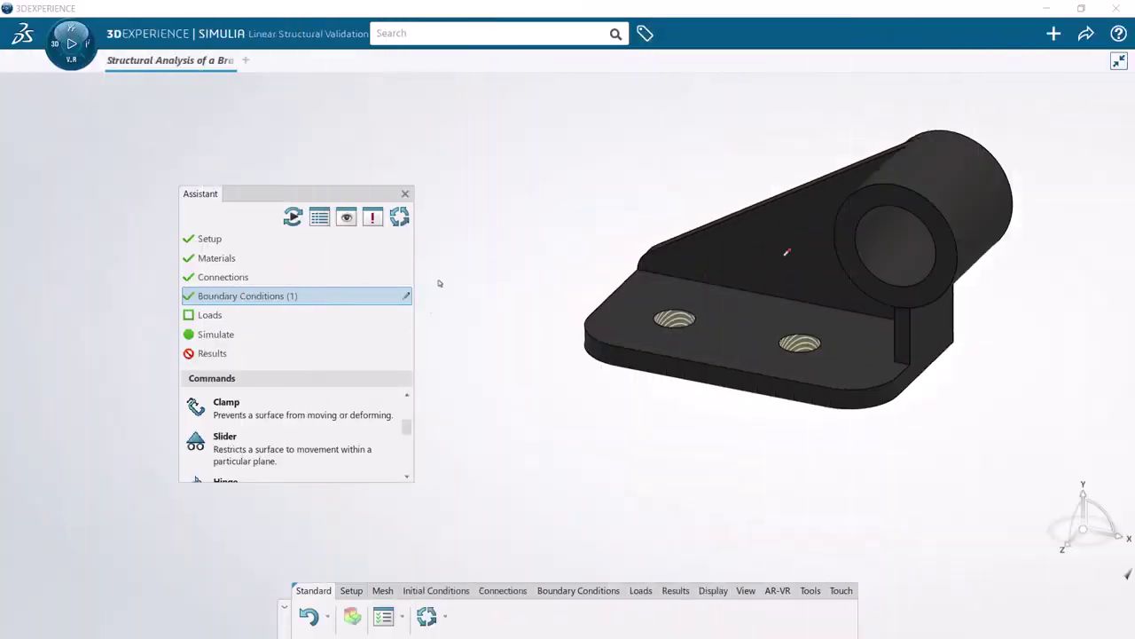
Apply a 1000 psi pressure load to the cylinder's ring-shaped end face.
click(391, 312)
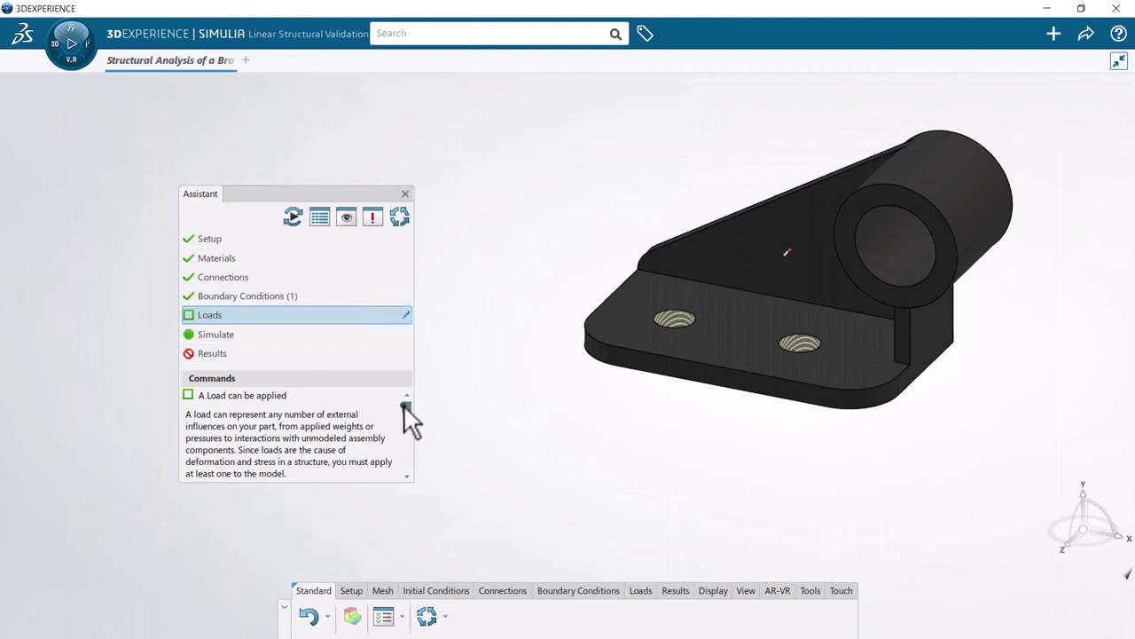
scroll(403, 404, down, 3)
click(346, 417)
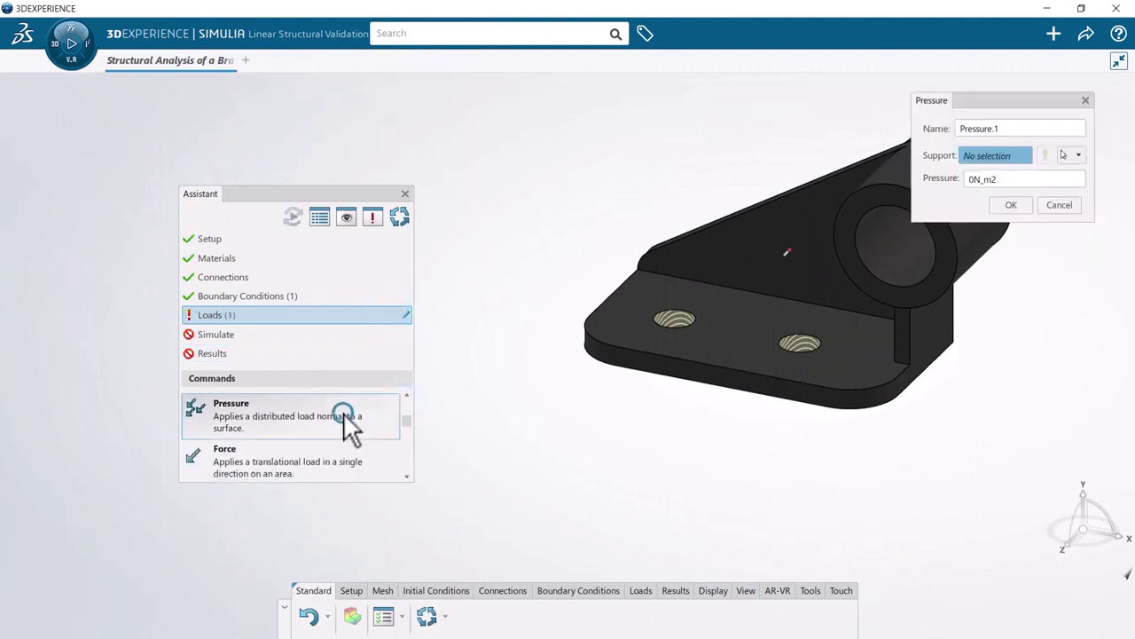
click(860, 241)
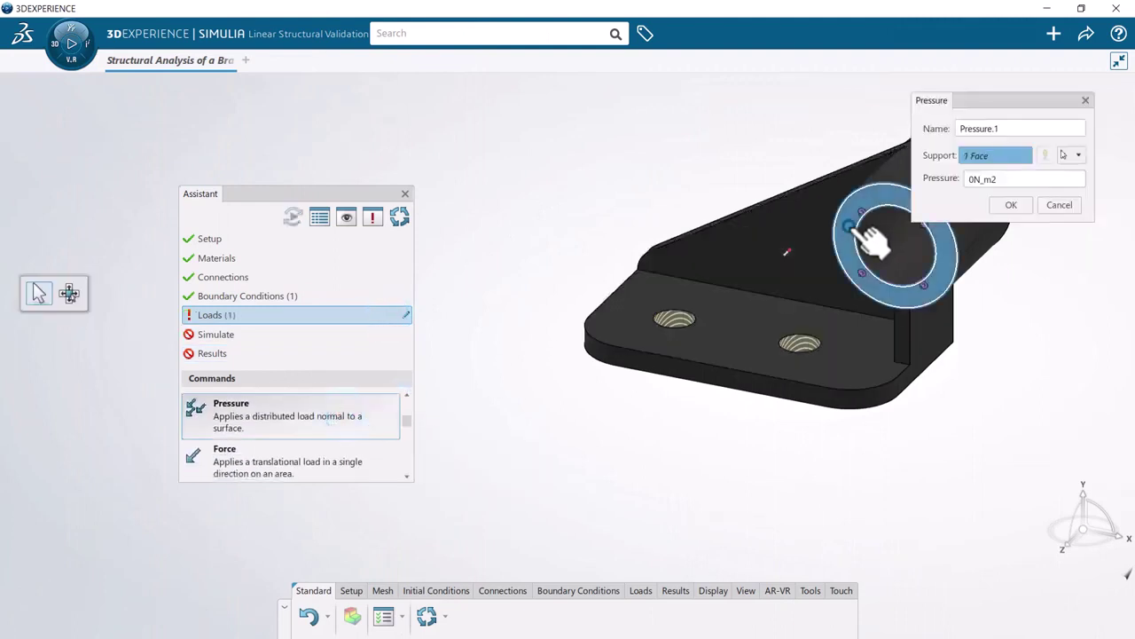
click(1000, 176)
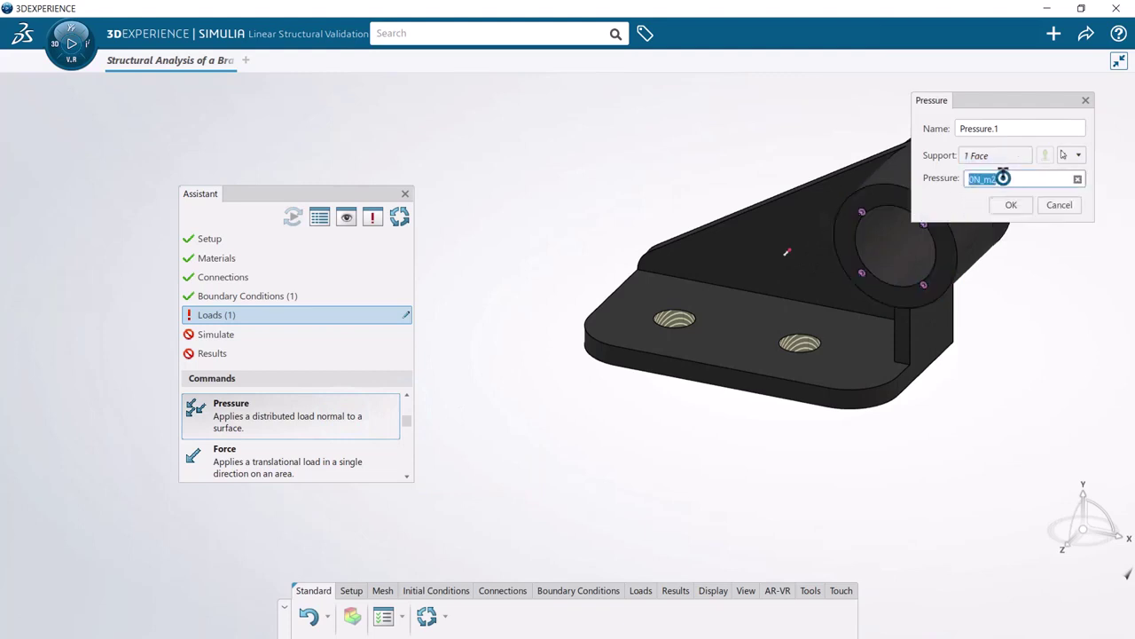
text(1000)
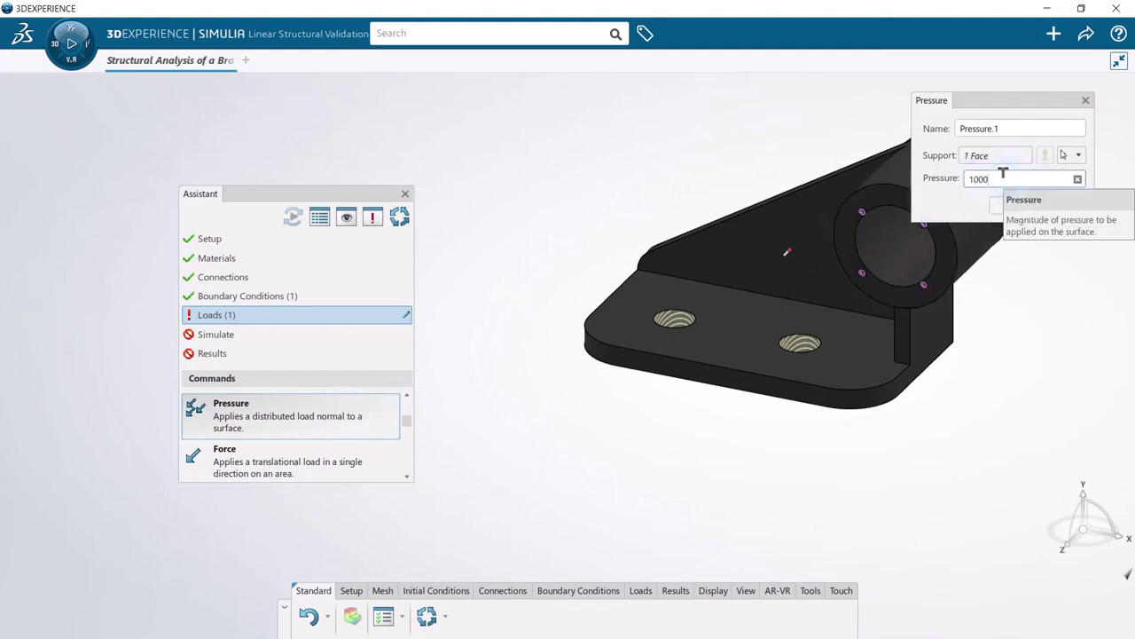
text( psi)
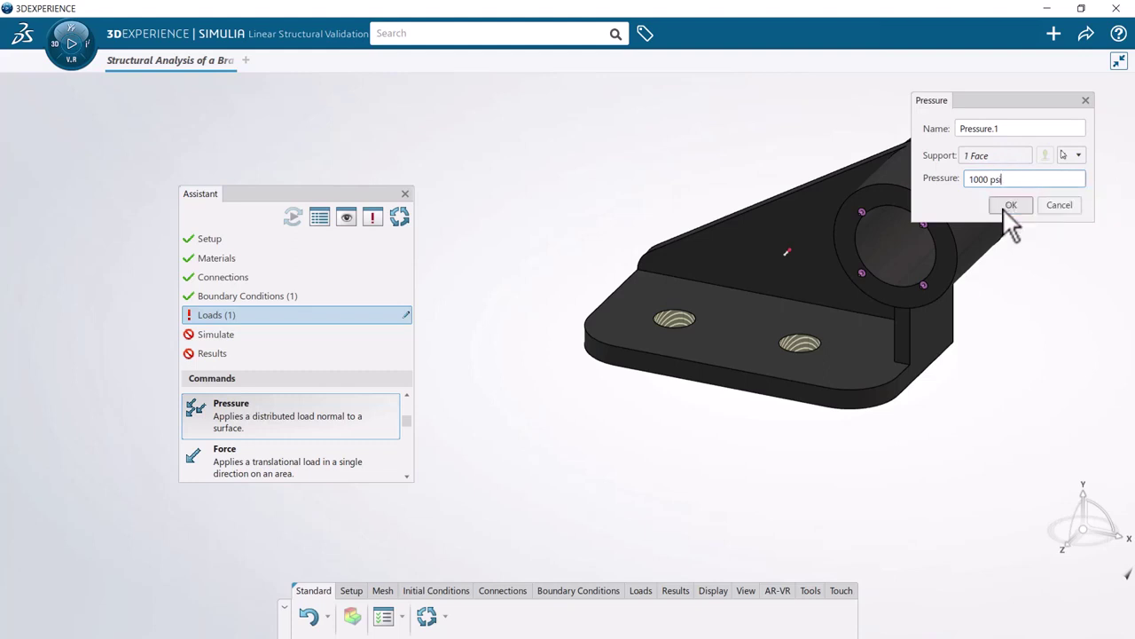
click(1006, 208)
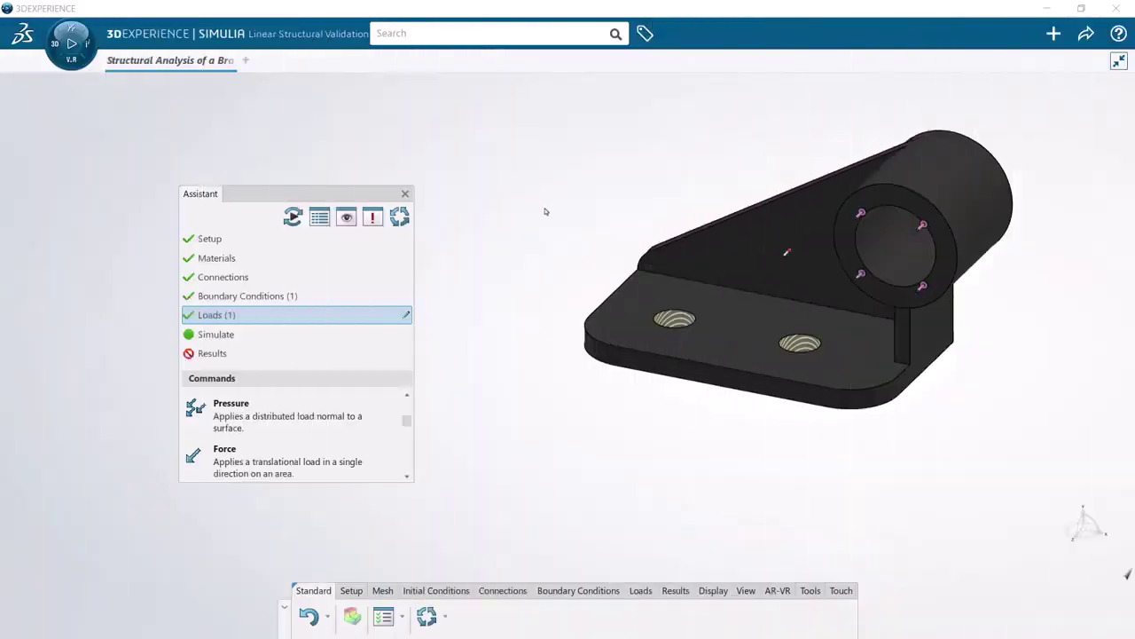
Run the static simulation and view von Mises stress peaking at 1.06e+9 N_m2.
click(396, 337)
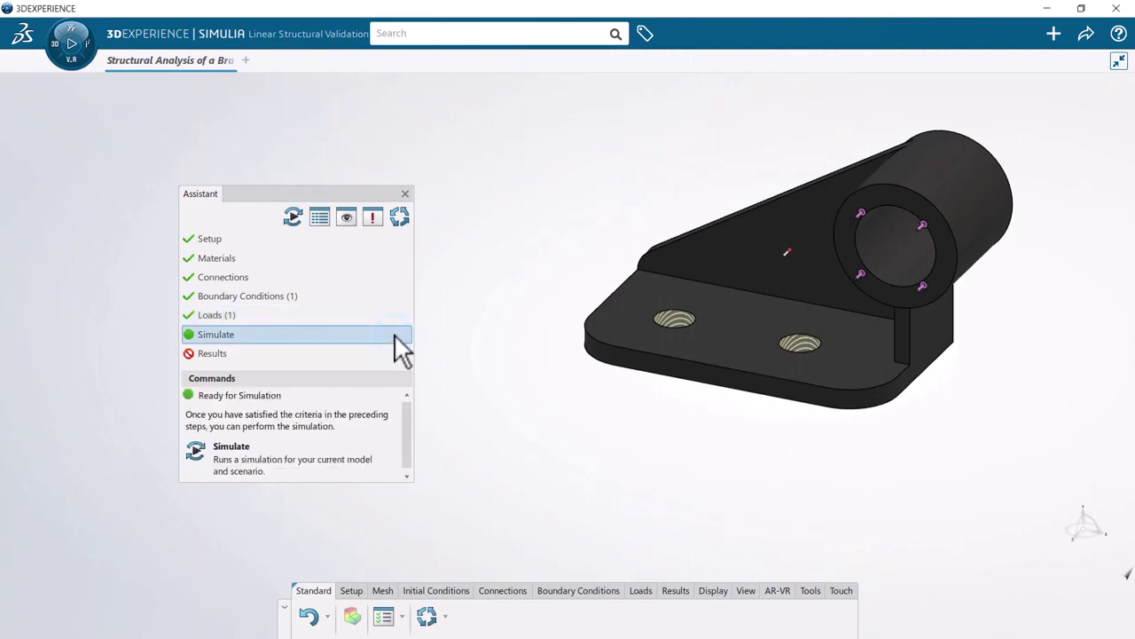
click(369, 456)
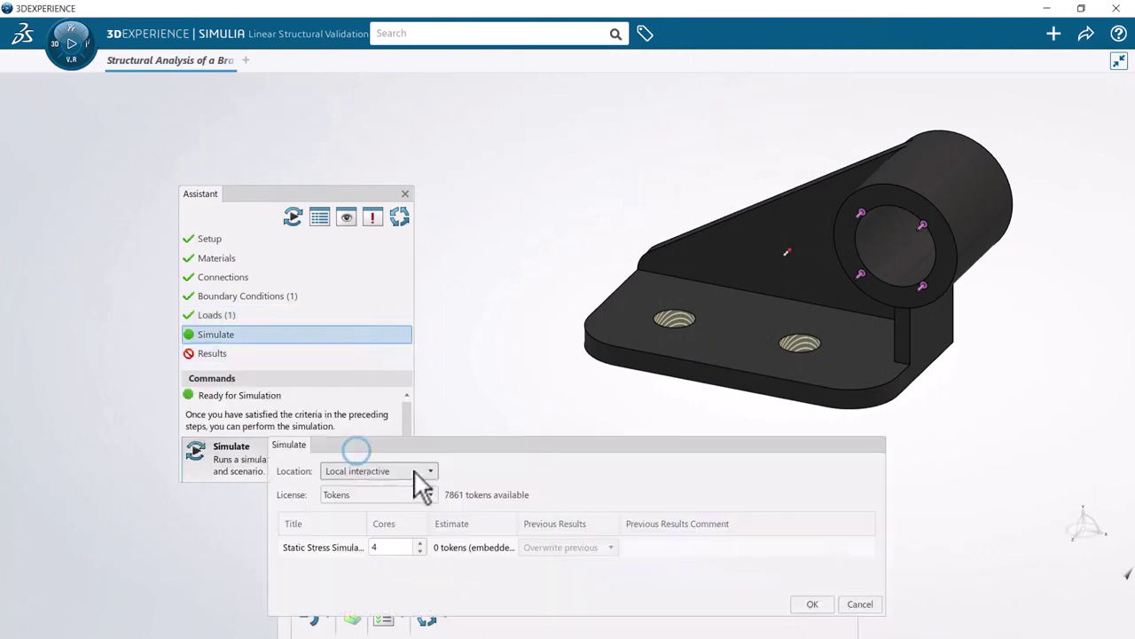
click(809, 607)
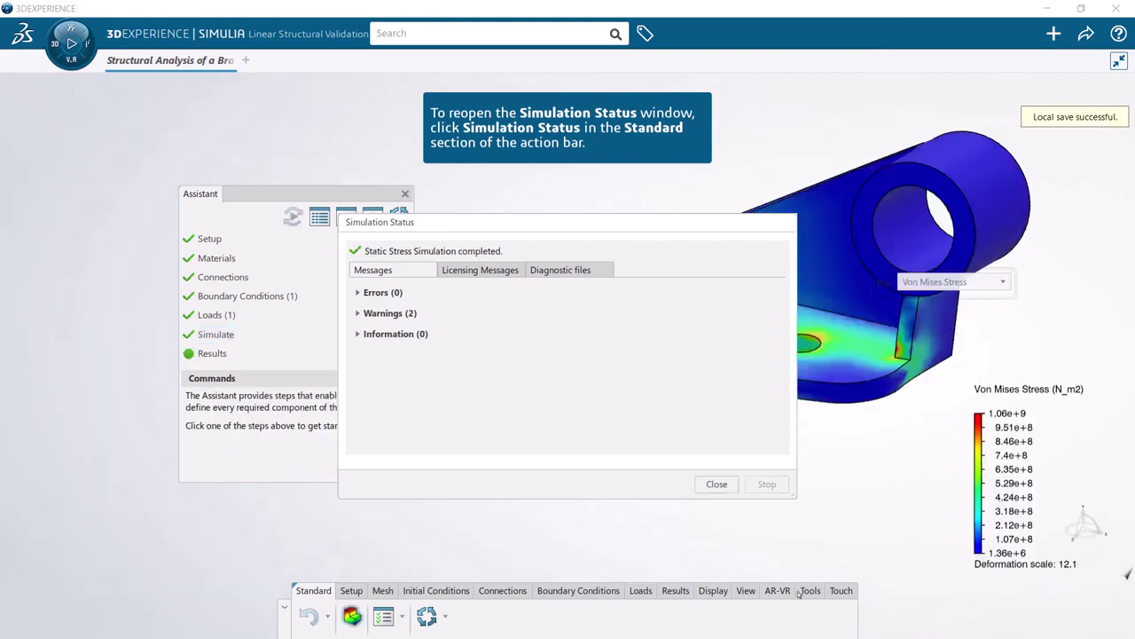
click(717, 483)
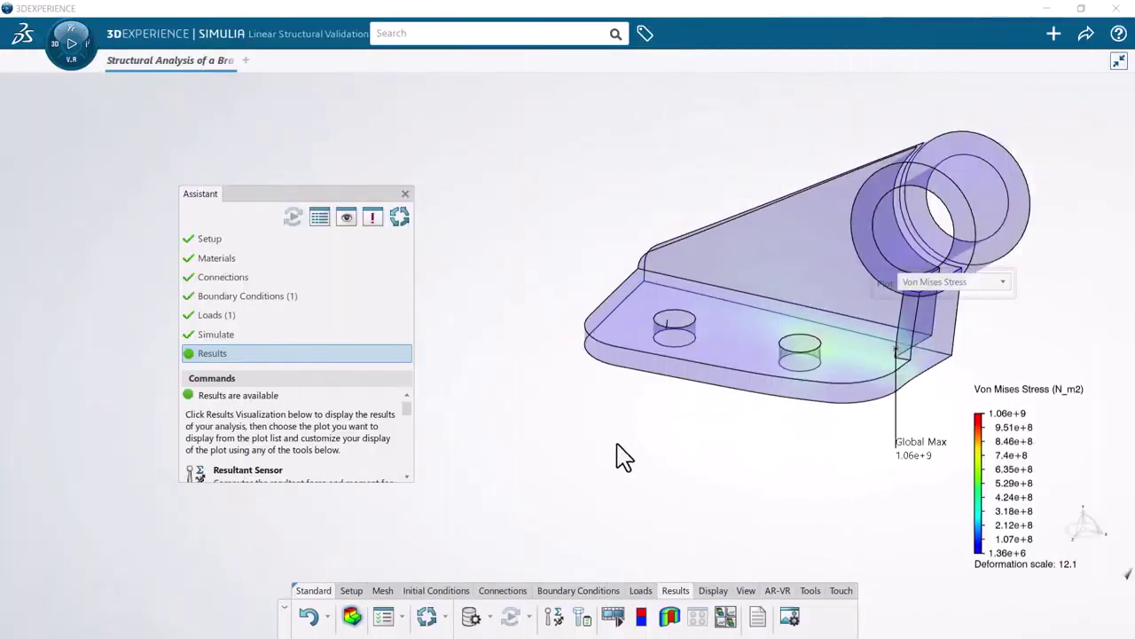
Show stress min/max markers, switch to the Displacement plot (max 1.73 mm), and animate it.
click(647, 618)
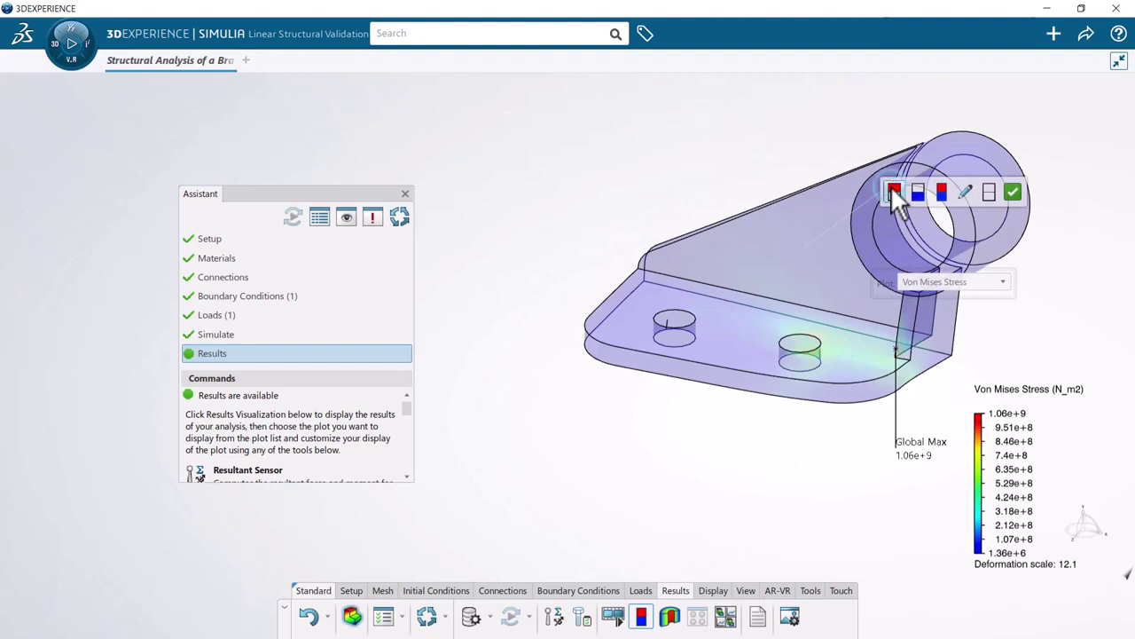
mouse_move(835, 342)
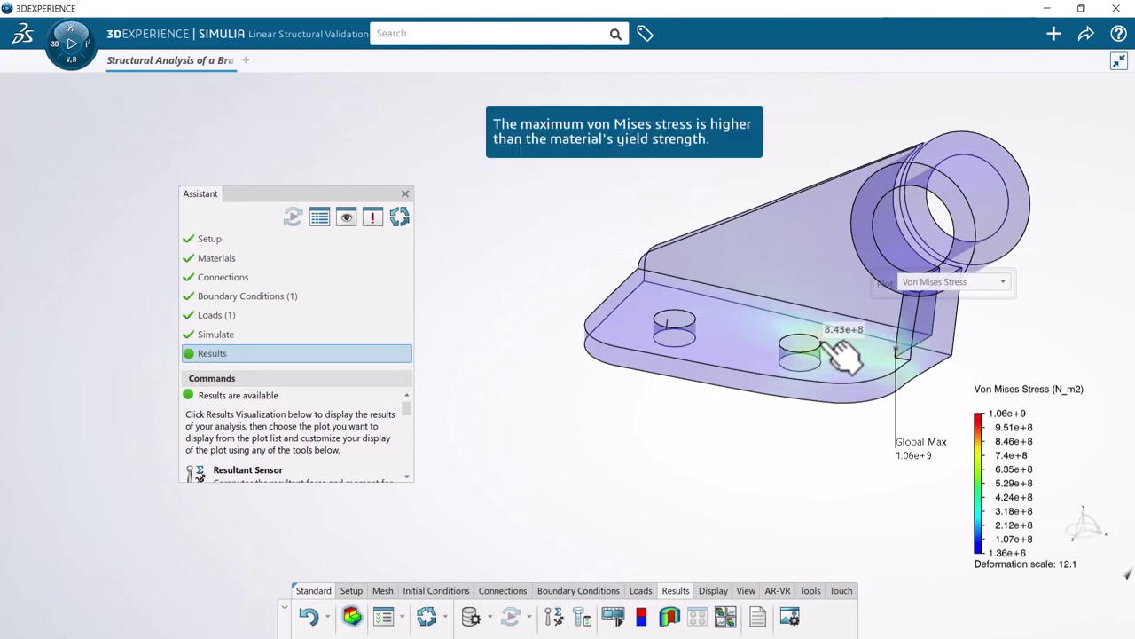
click(931, 282)
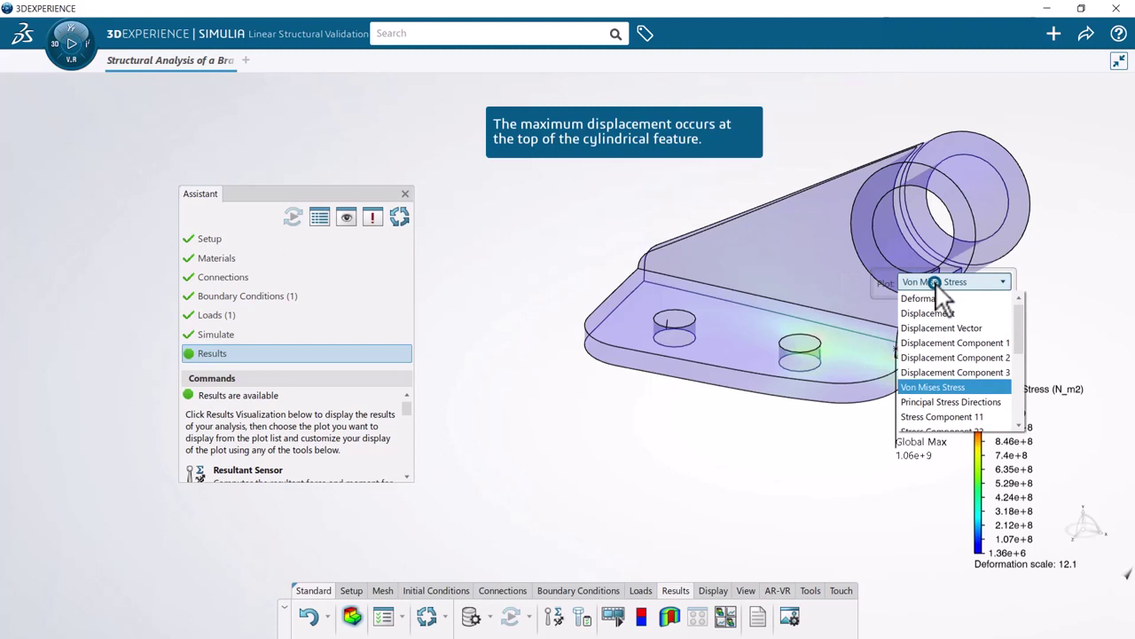
click(940, 310)
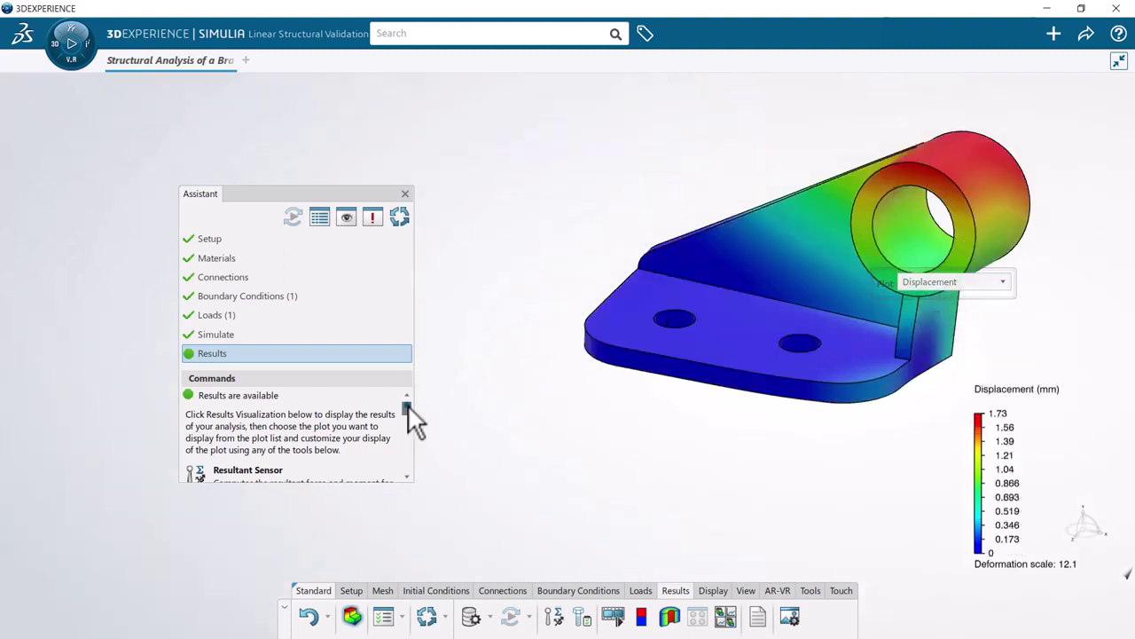
mouse_move(408, 407)
mouse_down()
mouse_move(412, 420)
mouse_move(397, 421)
mouse_up()
click(355, 423)
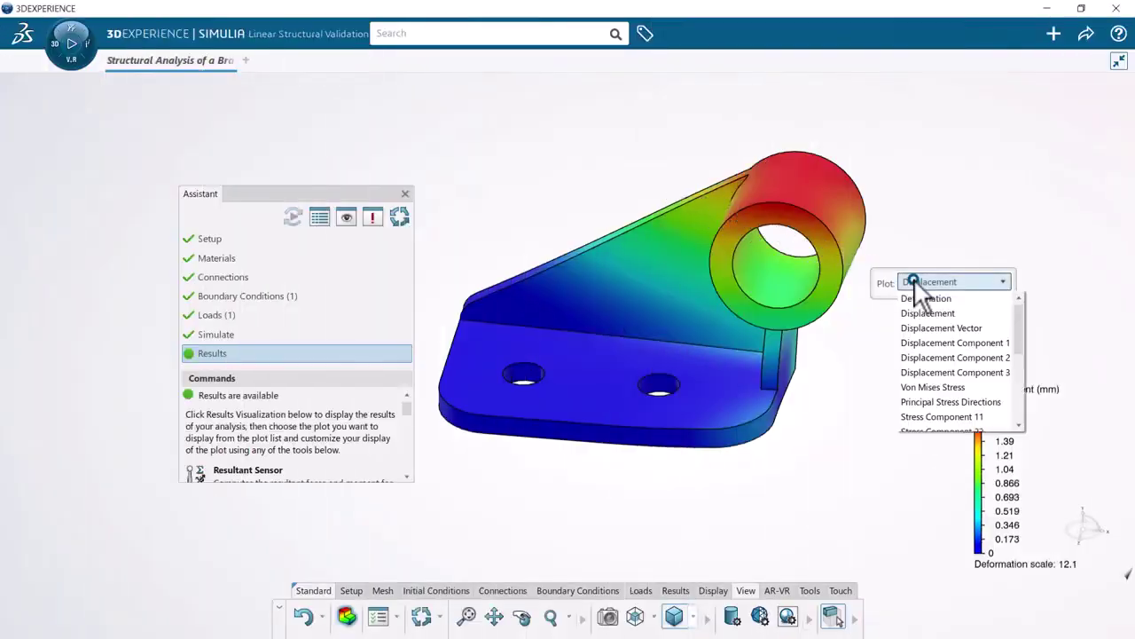
Switch the result plot to Factor of Safety, with a minimum of 0.587 near a base hole.
scroll(936, 373, down, 2)
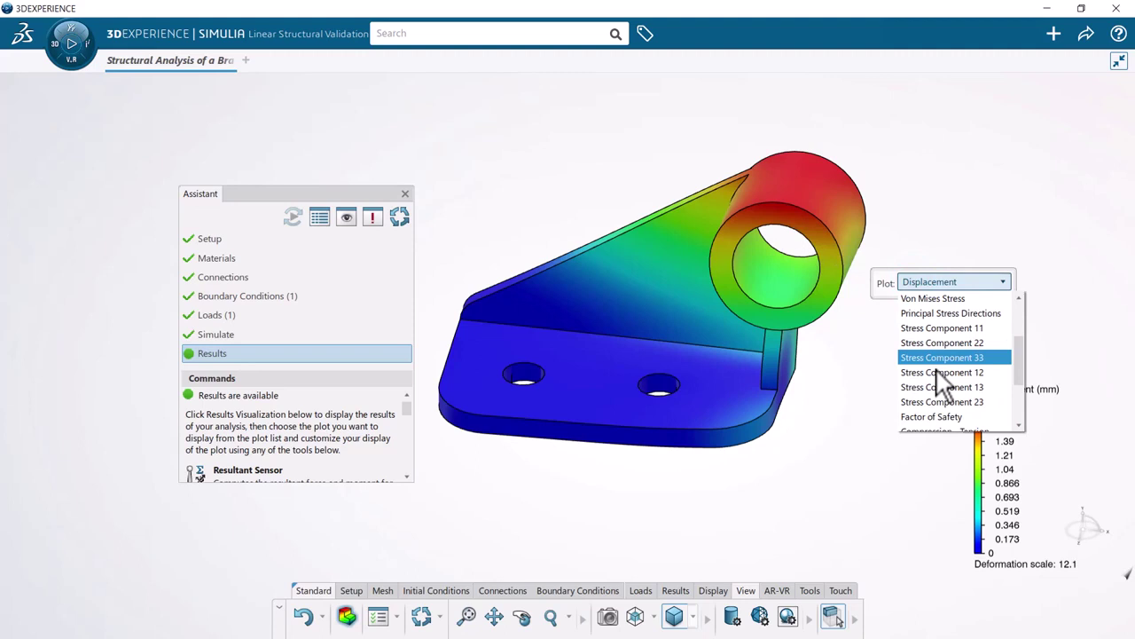
scroll(938, 373, down, 1)
click(937, 371)
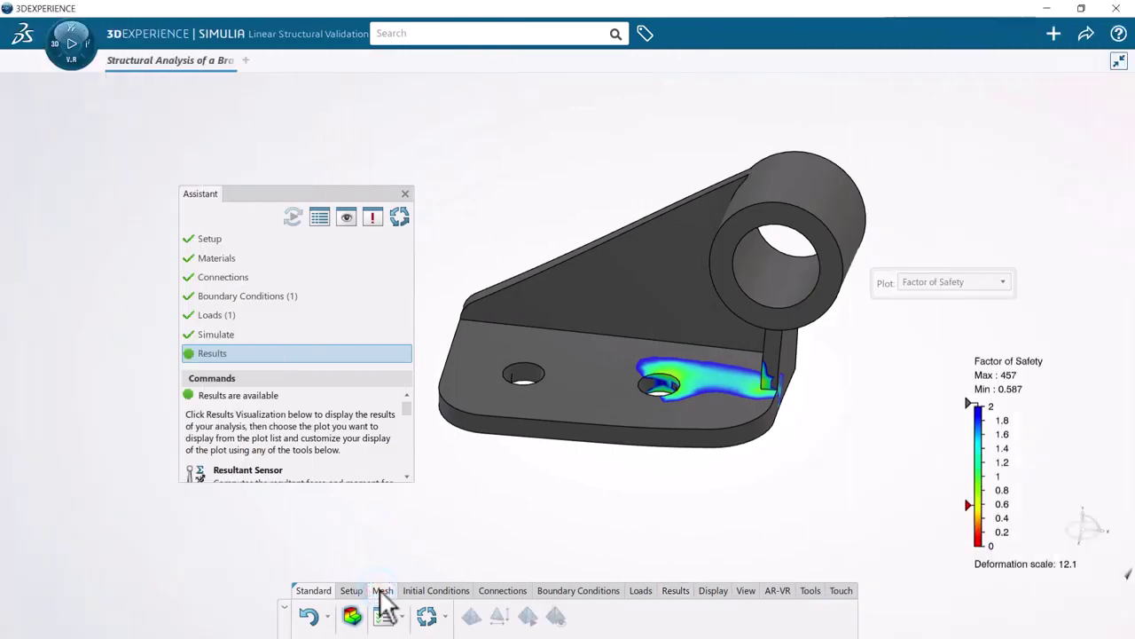
Change the bracket part's mesh element size from 8.53mm to 5mm.
click(313, 335)
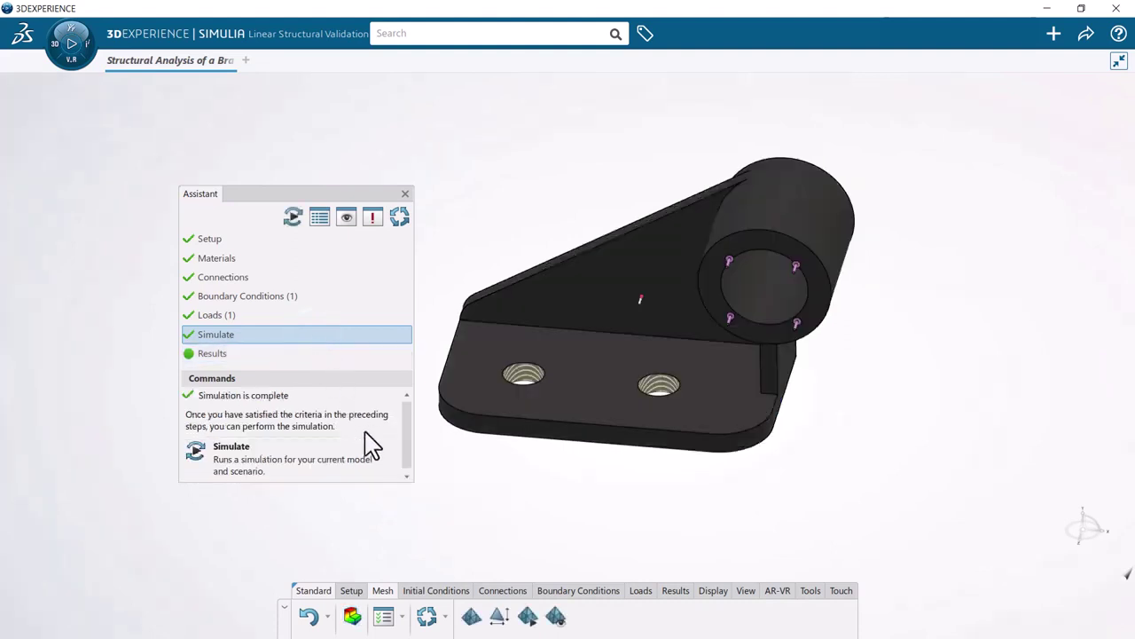
click(471, 616)
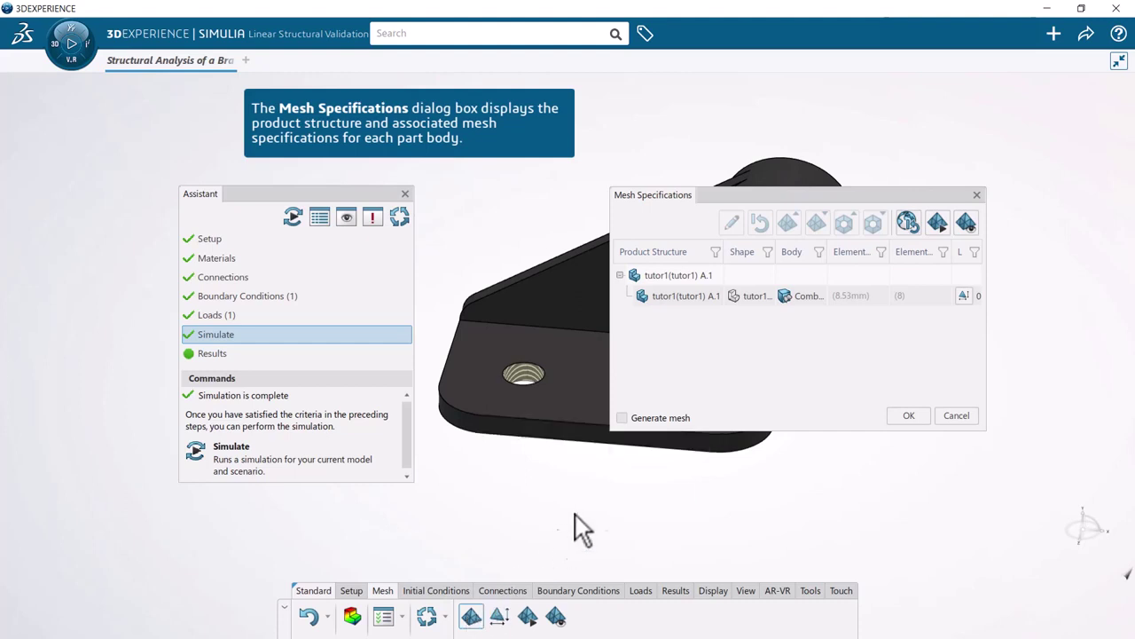
click(796, 301)
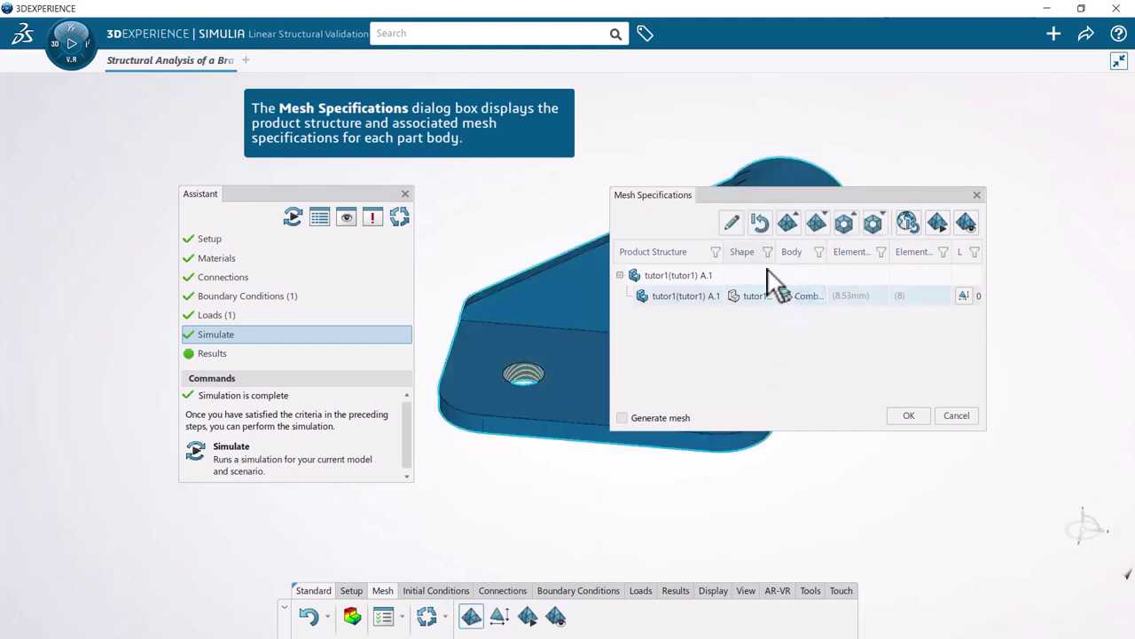
click(729, 226)
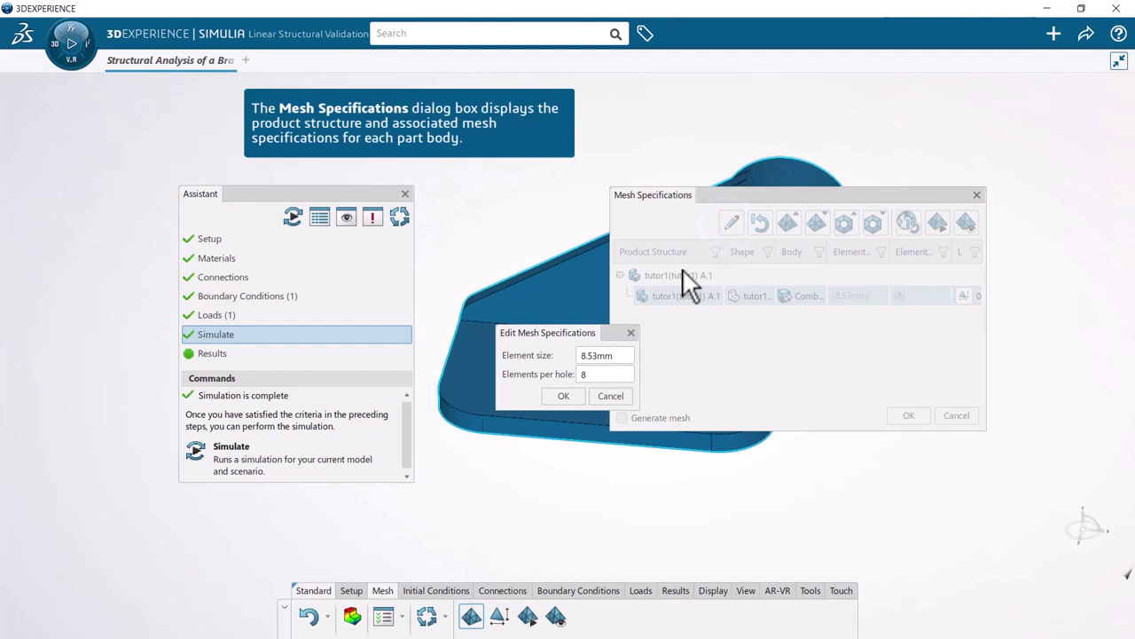
double_click(597, 353)
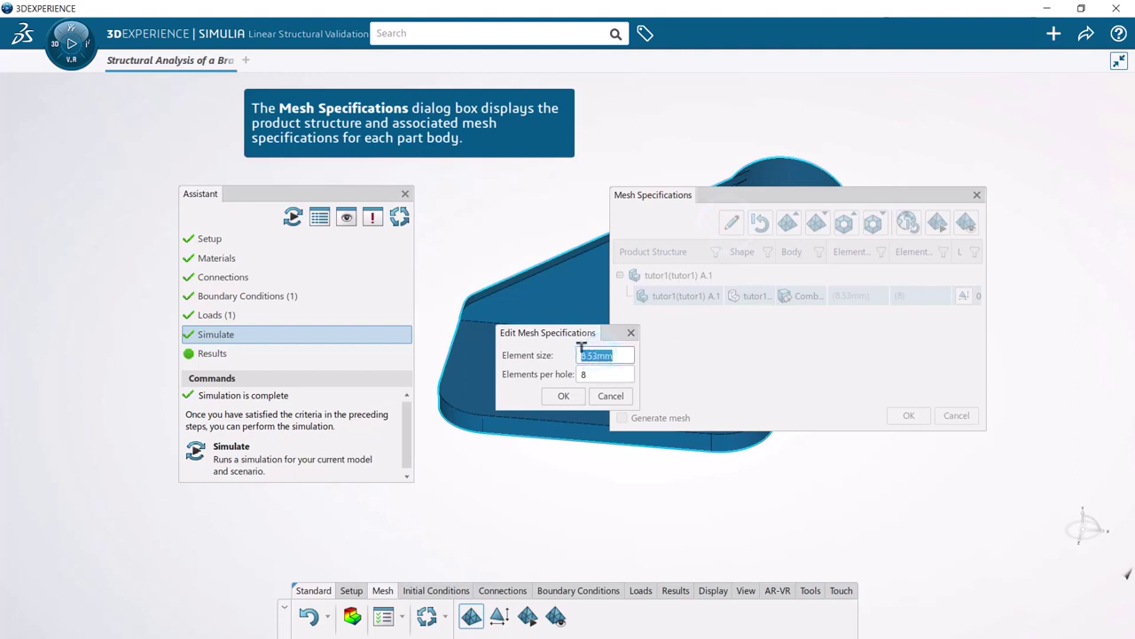
text(5mm)
click(571, 391)
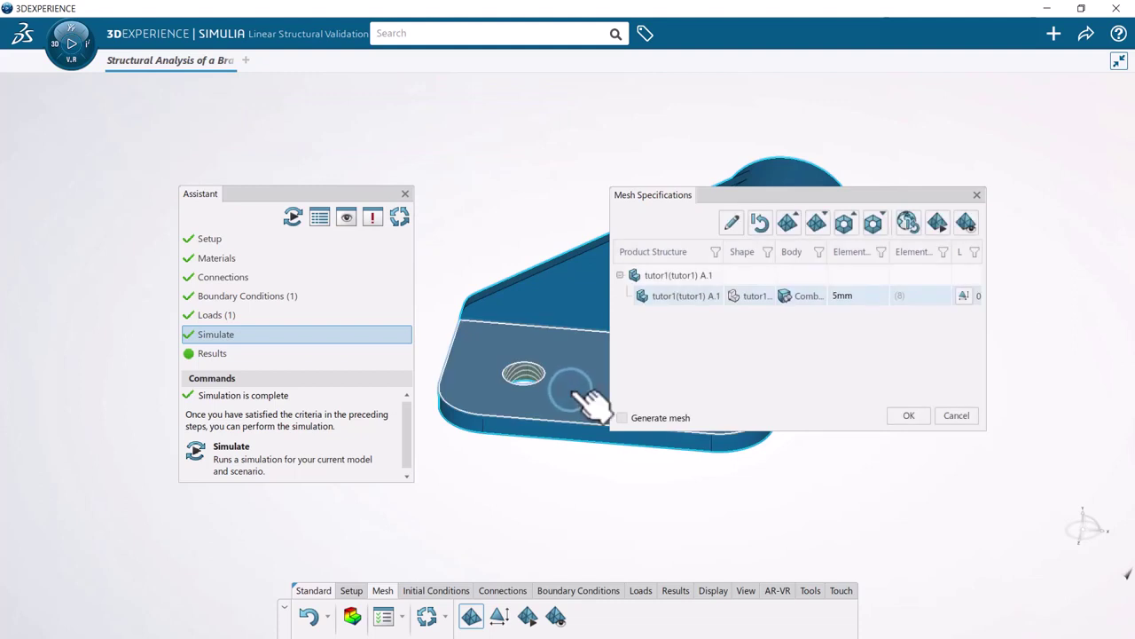
click(902, 415)
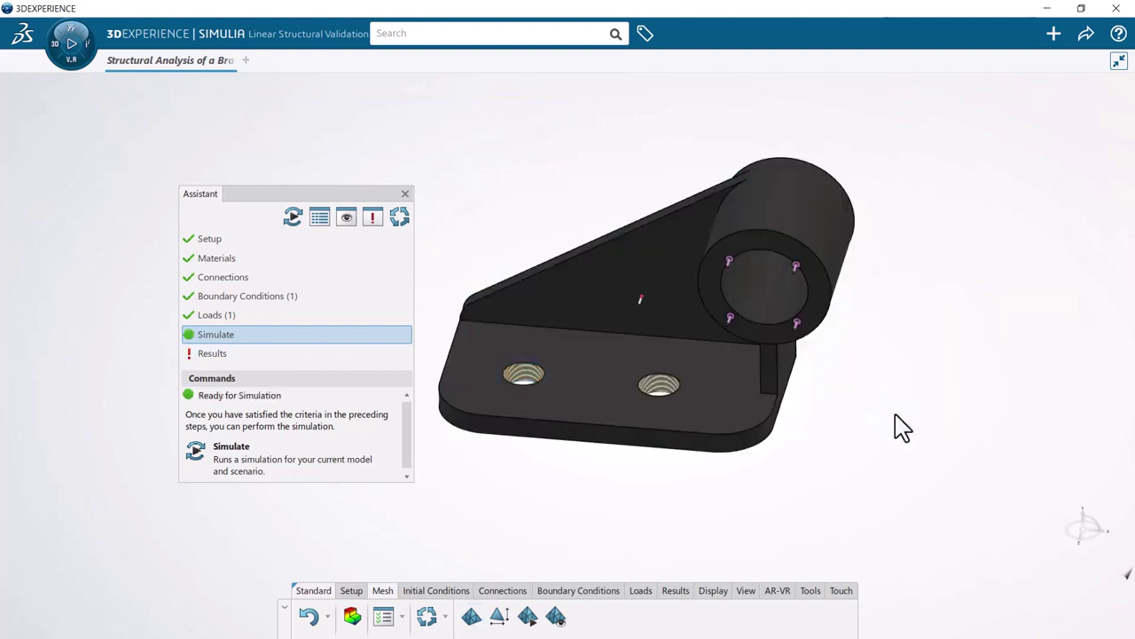
Generate the 5mm mesh and rerun the simulation, giving 1.78 mm peak displacement.
click(527, 616)
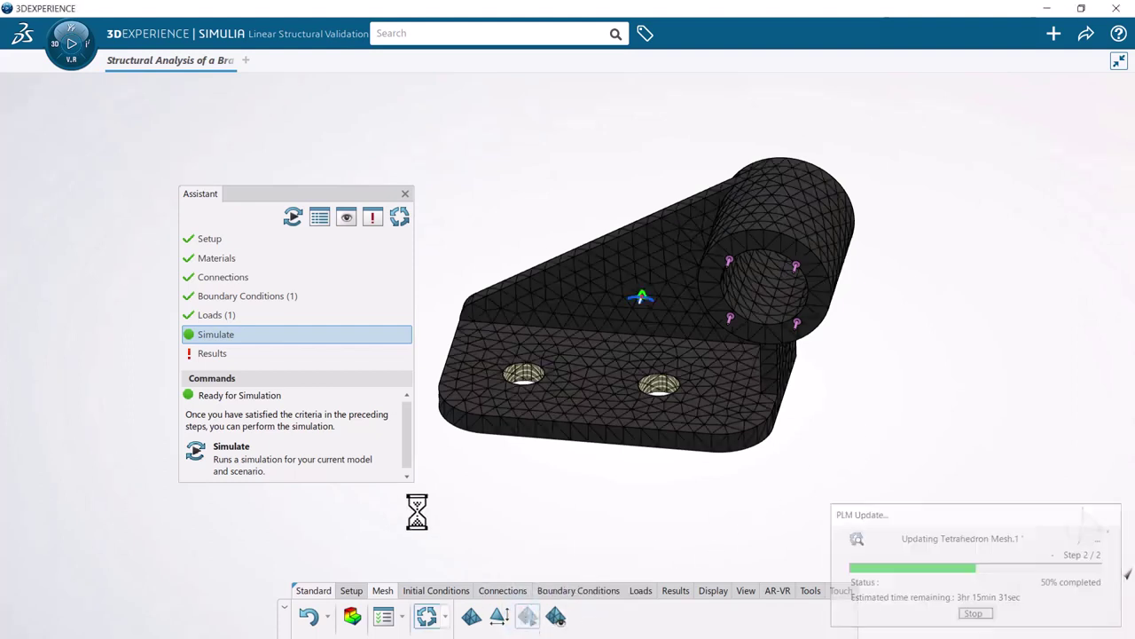
click(353, 455)
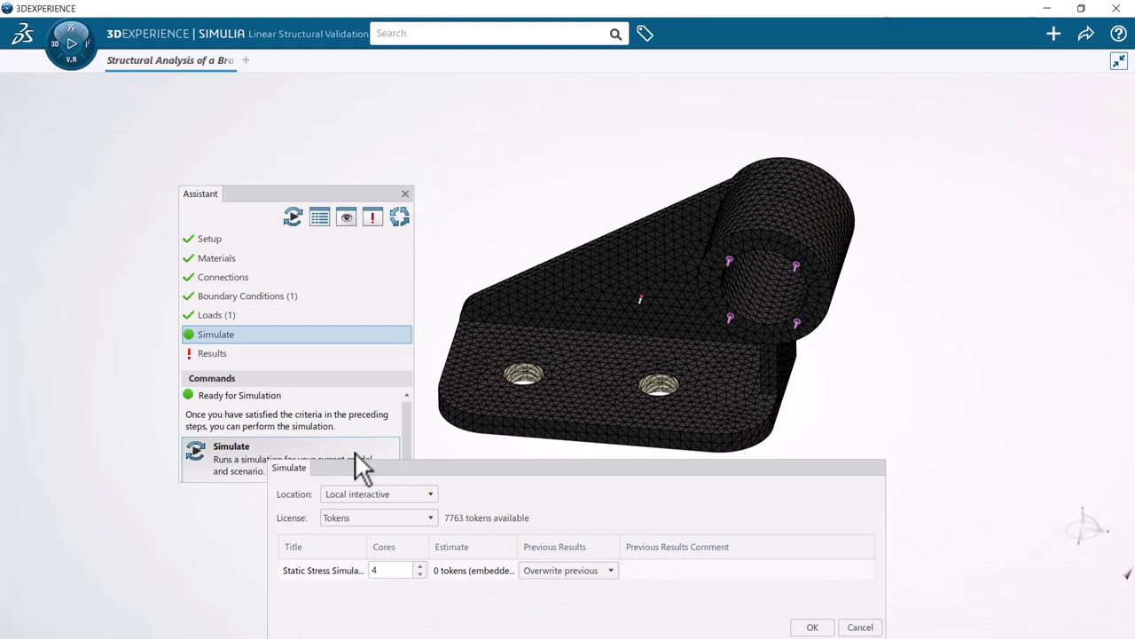
click(811, 626)
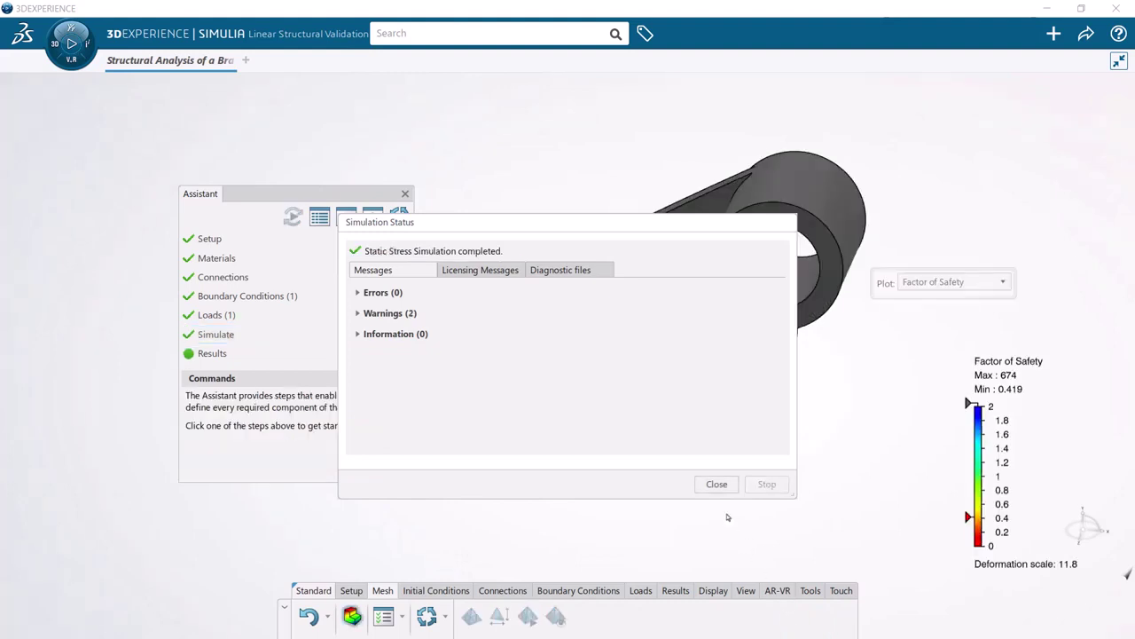
click(717, 485)
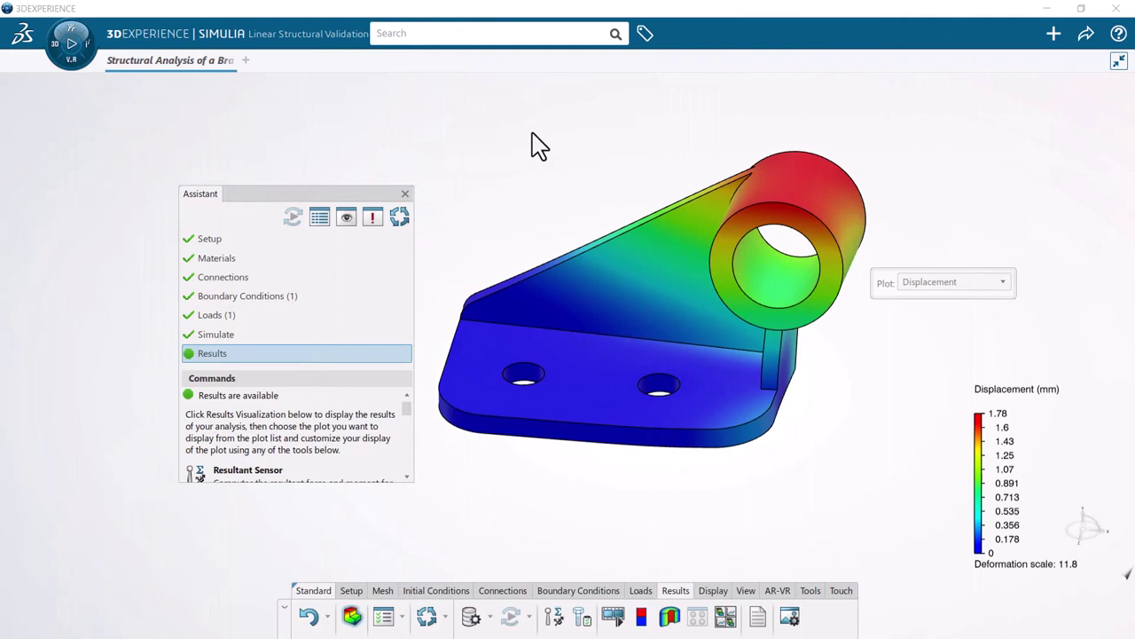
Mark only the maximum displacement location, then plot Von Mises Stress, peaking at 1.06e+9 N_m2.
click(643, 619)
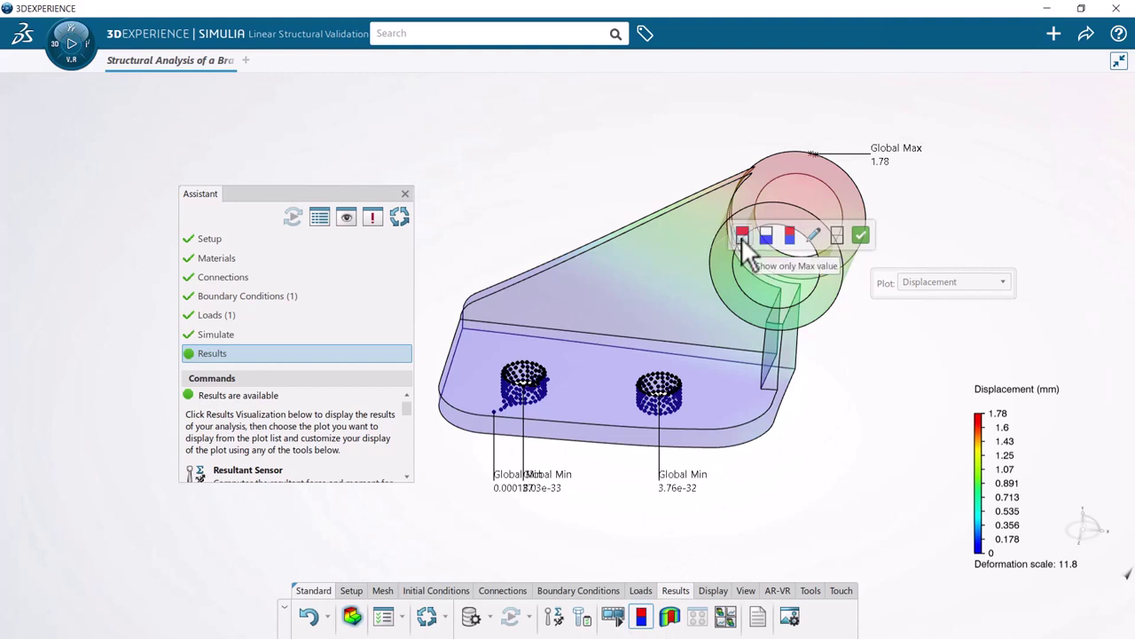
click(742, 237)
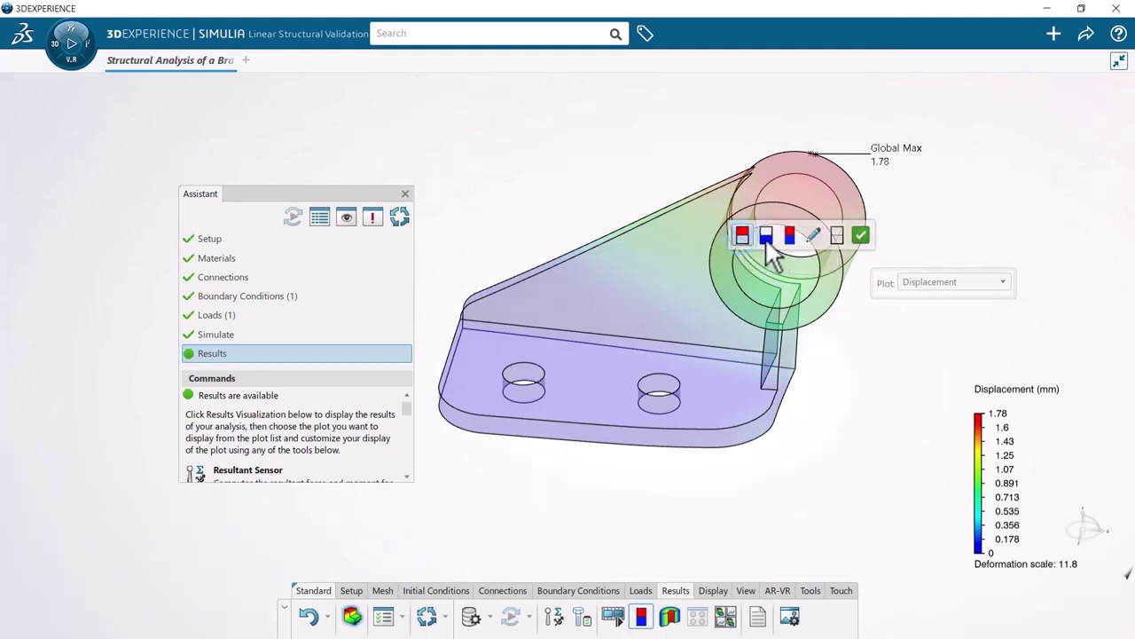
click(860, 237)
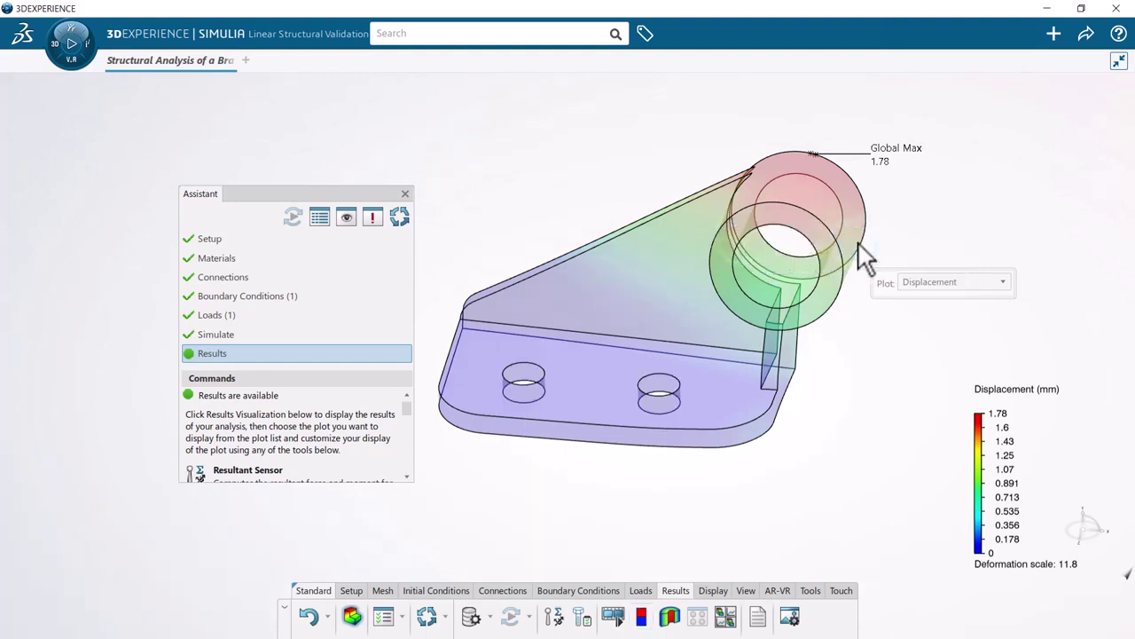
click(918, 280)
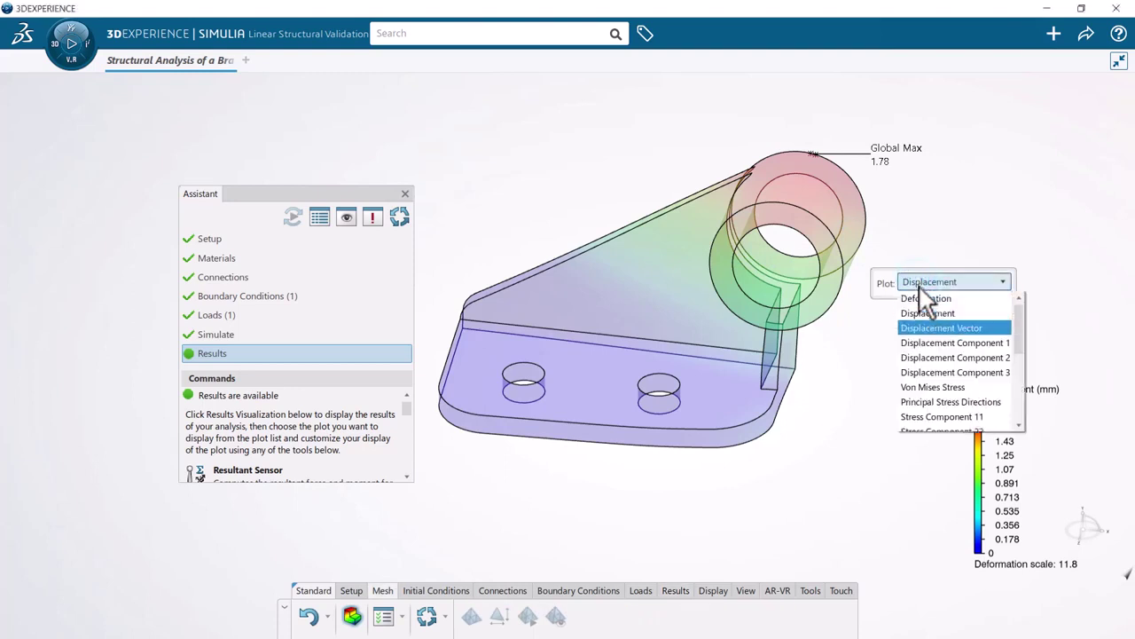
click(930, 384)
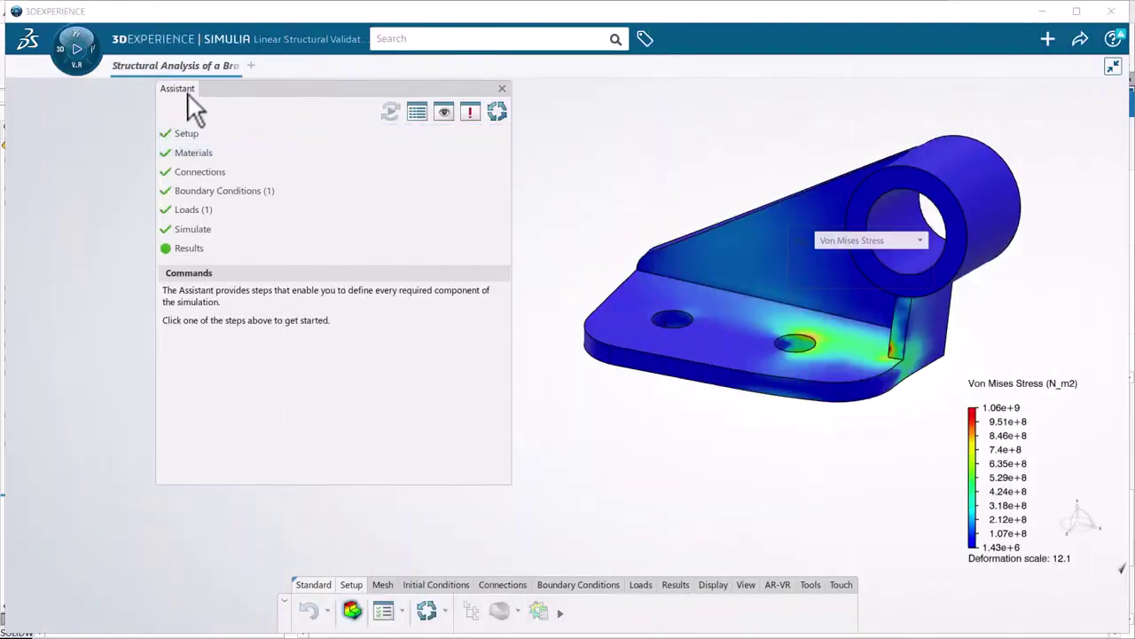
Search the Compass apps for 'book' to launch ENOVIA Bookmark Editor.
click(83, 67)
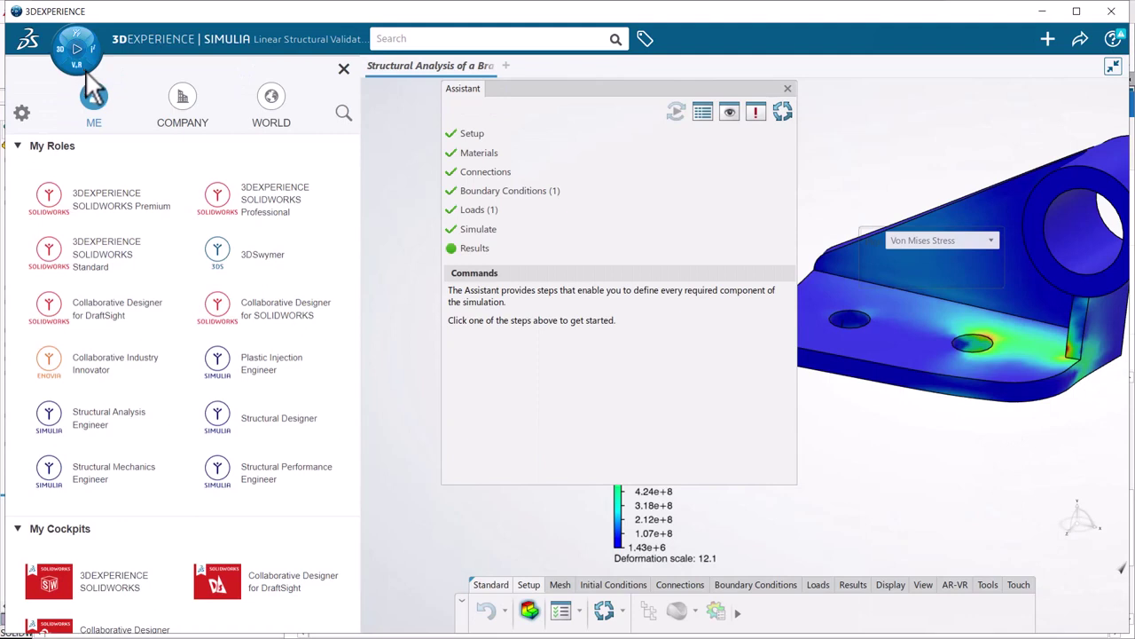
click(342, 118)
text(book)
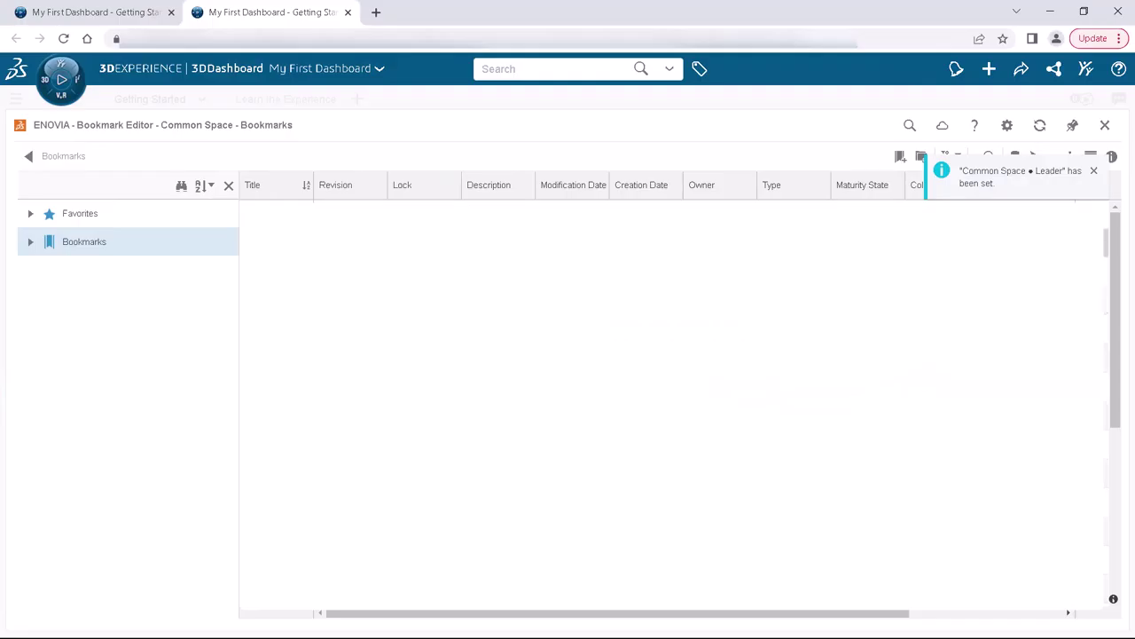
Create a new bookmark titled 'Structural Analysis of a Bracket'.
click(899, 157)
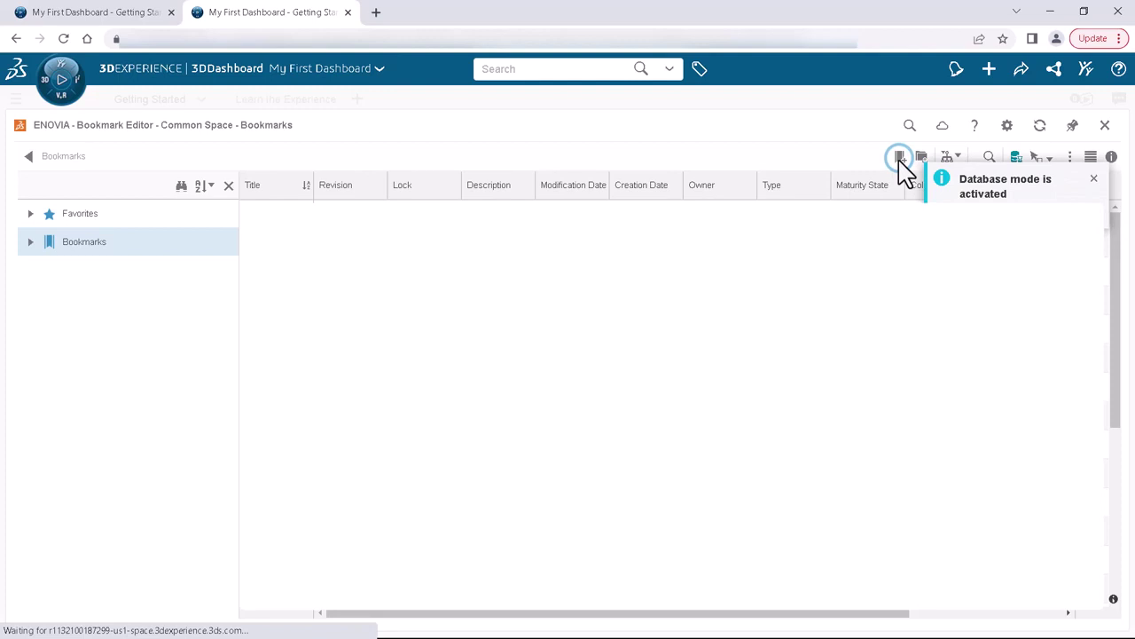
text(St)
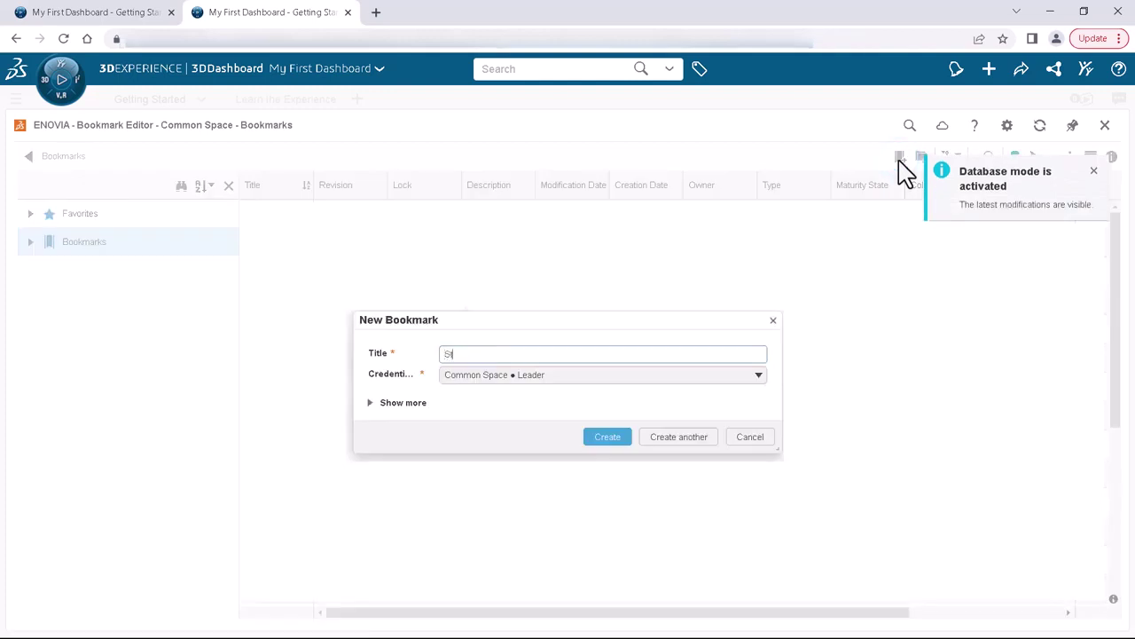
text(ructural Analy)
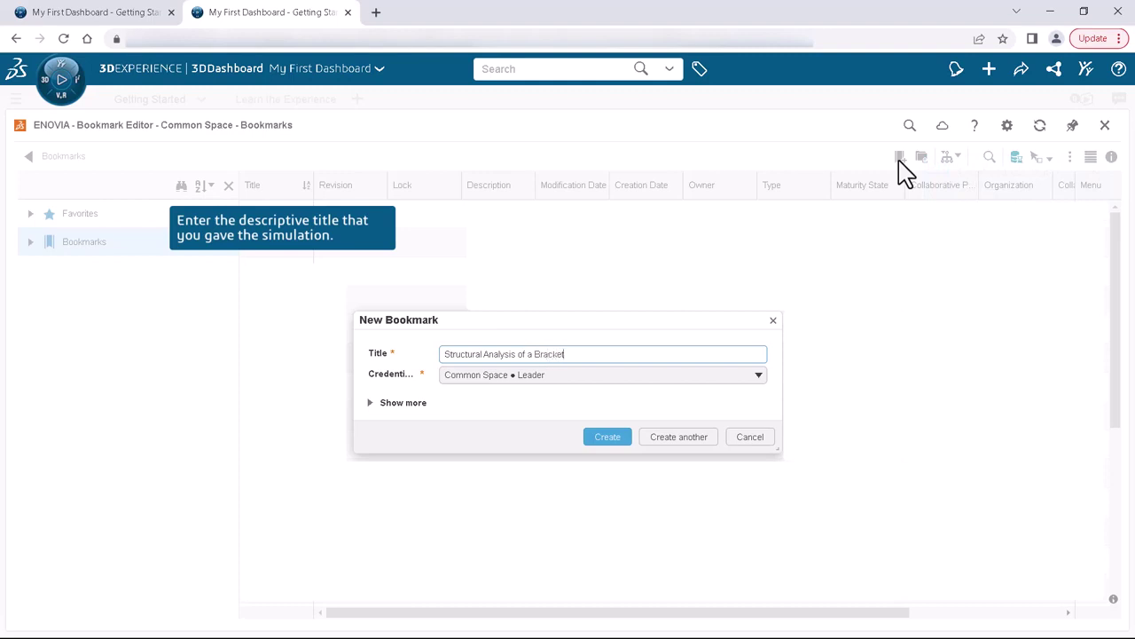
text(sis of a Bracket)
click(608, 436)
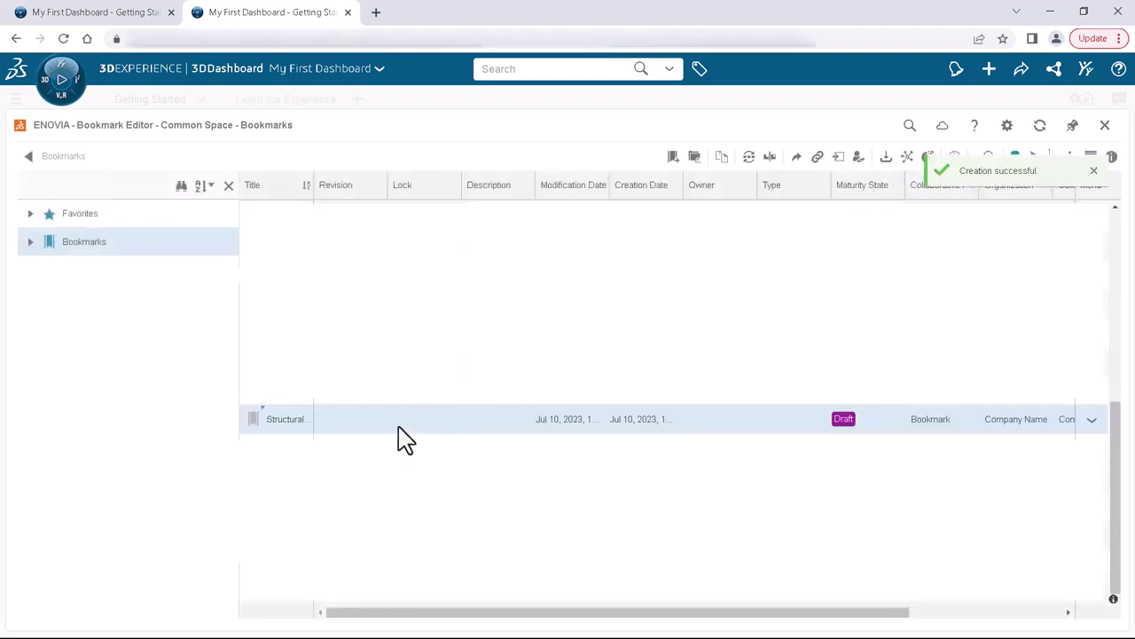
In the new bookmark, search existing objects for 'Structural analysis of a Bracket'.
click(285, 419)
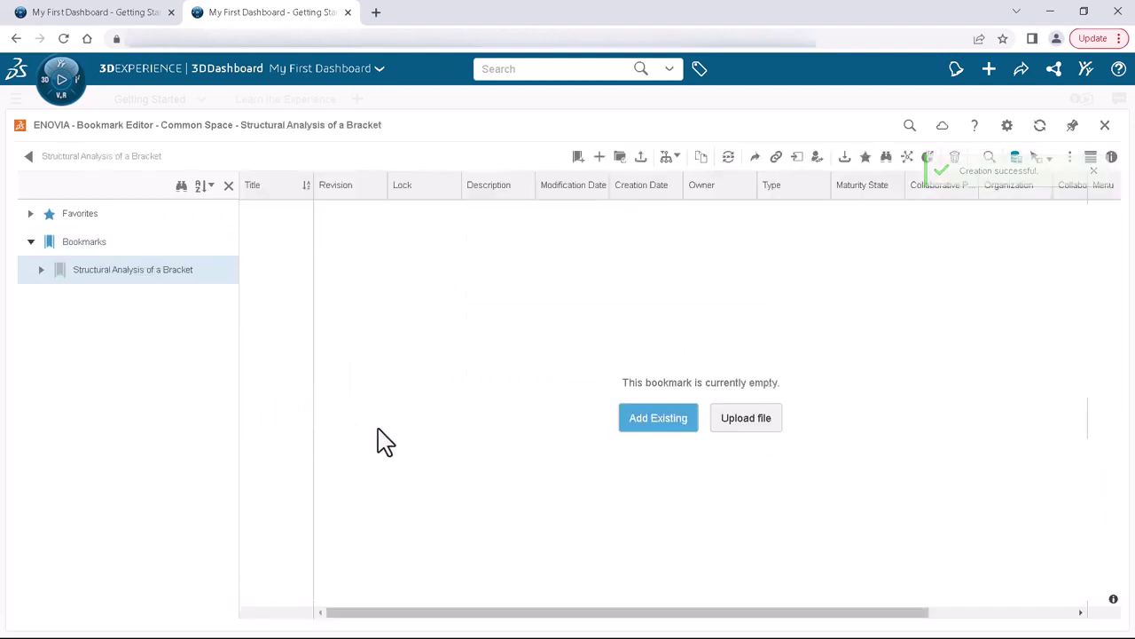
click(635, 419)
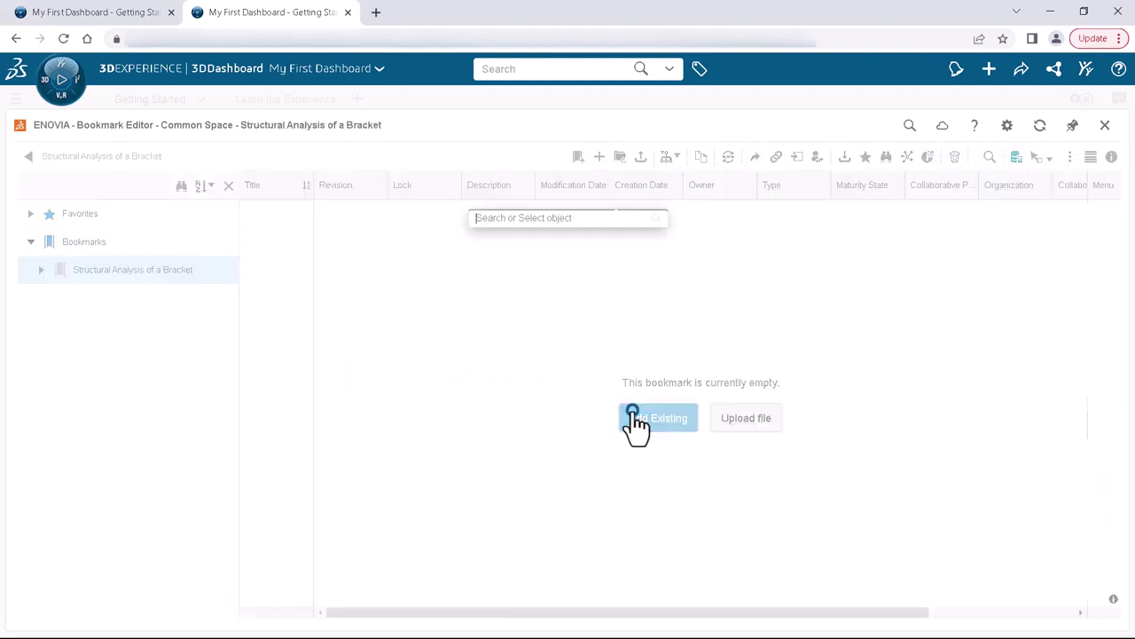
text(Structural analysis of a)
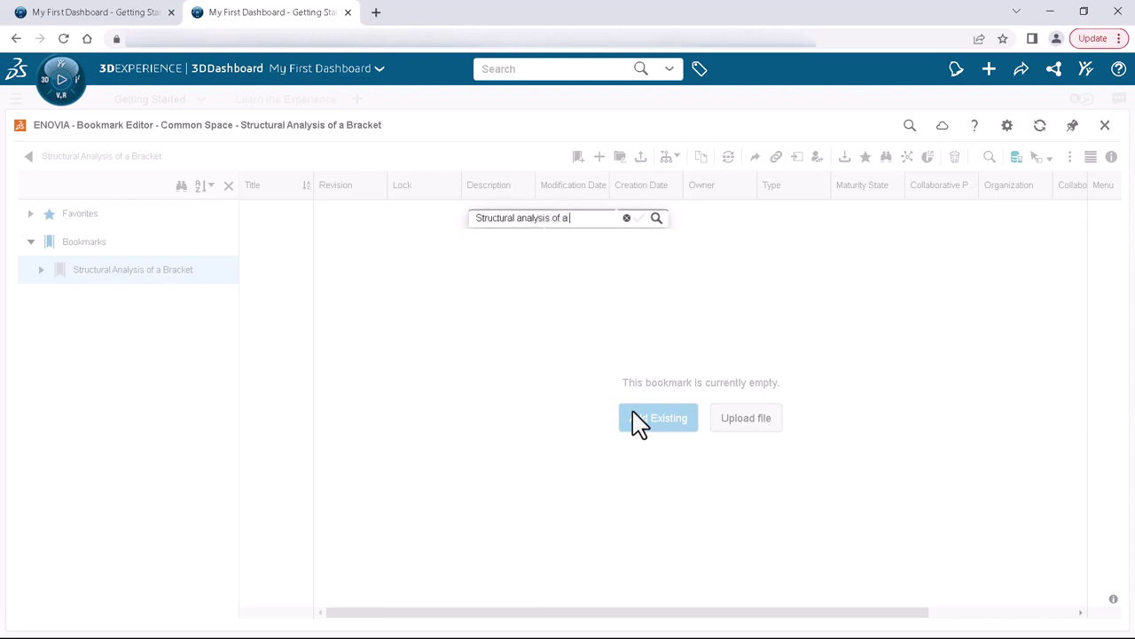
text(Bracket)
key(Return)
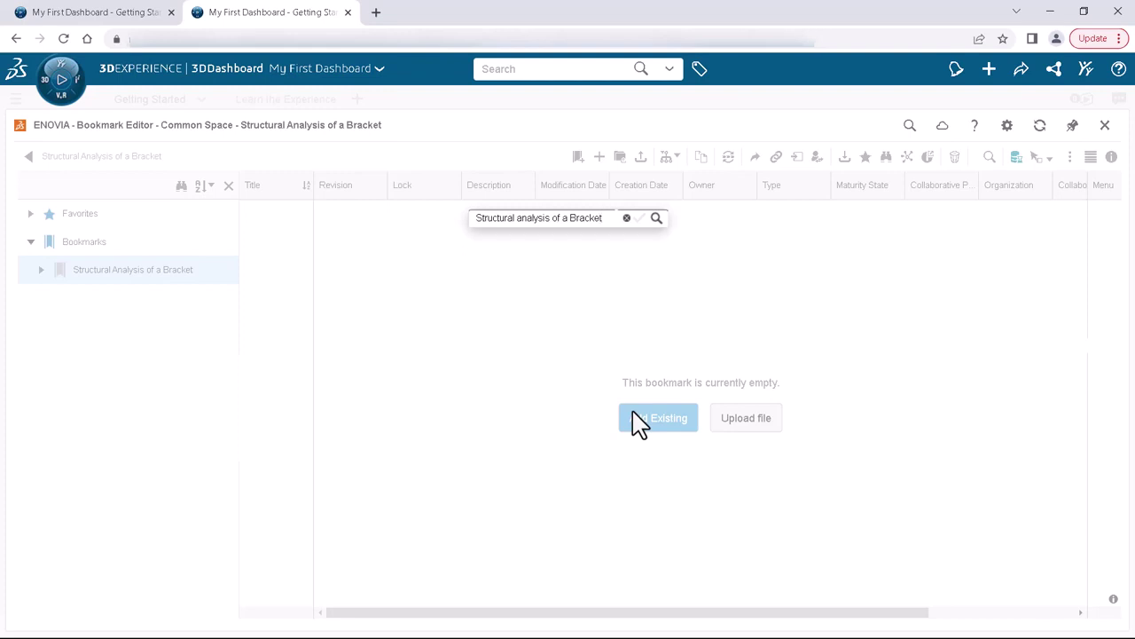
Add the first bracket simulation result to the bookmark and open its Share settings.
click(493, 313)
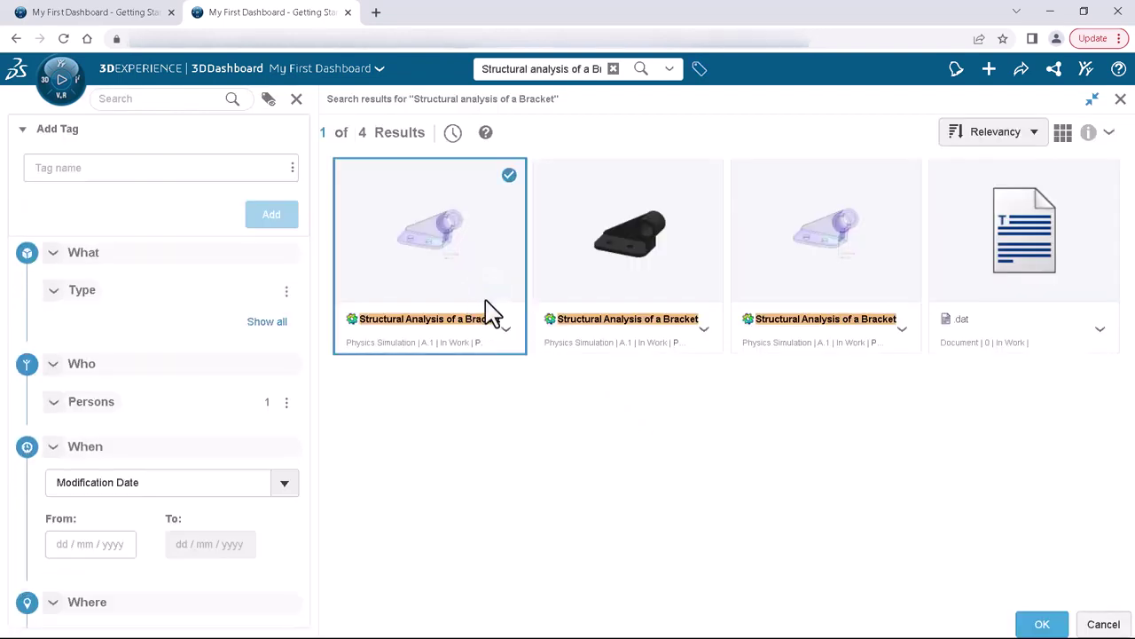
click(1054, 626)
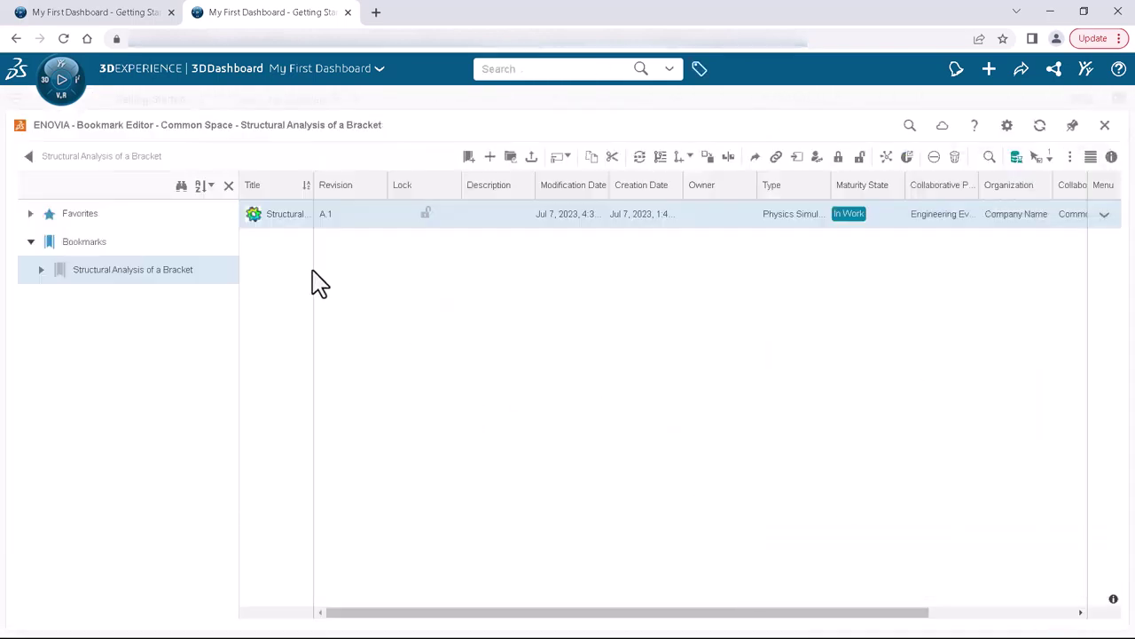
right_click(202, 277)
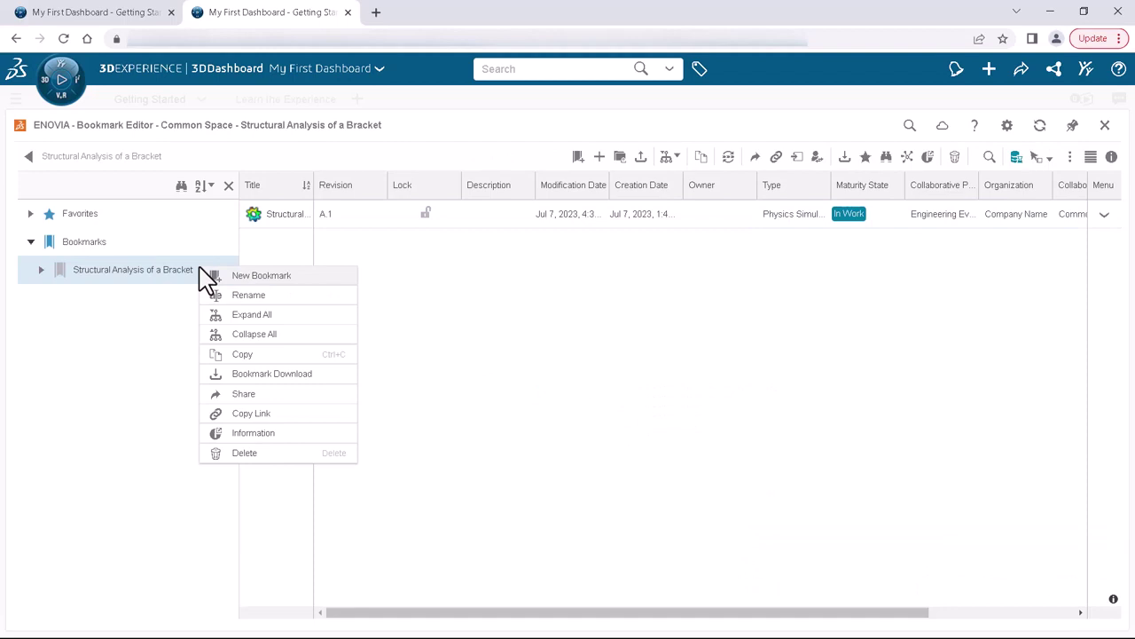
click(222, 397)
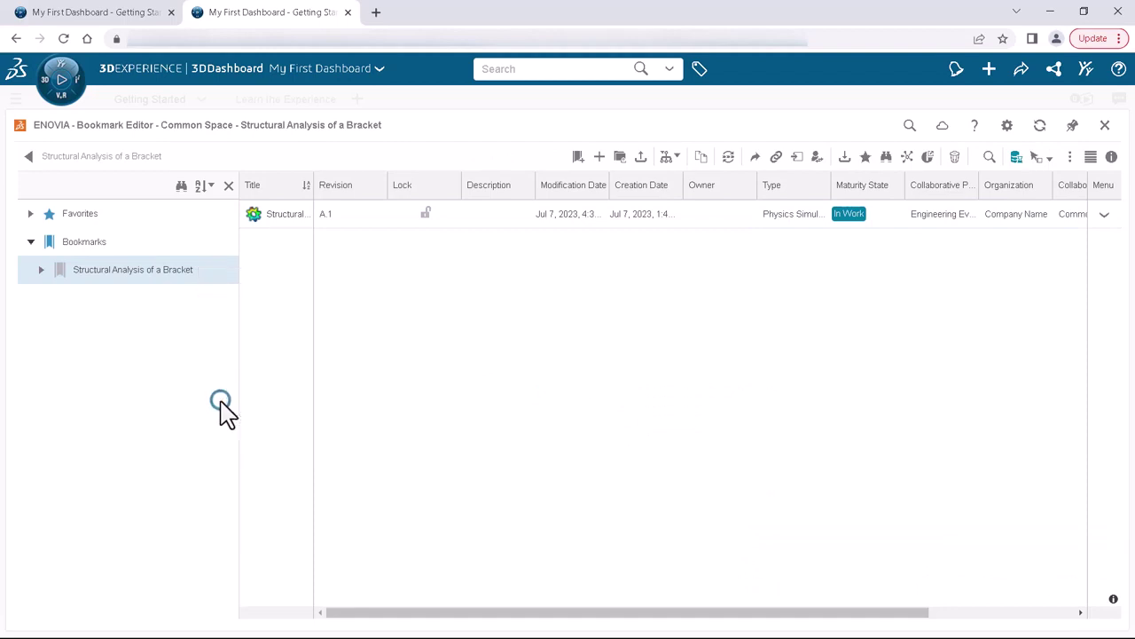